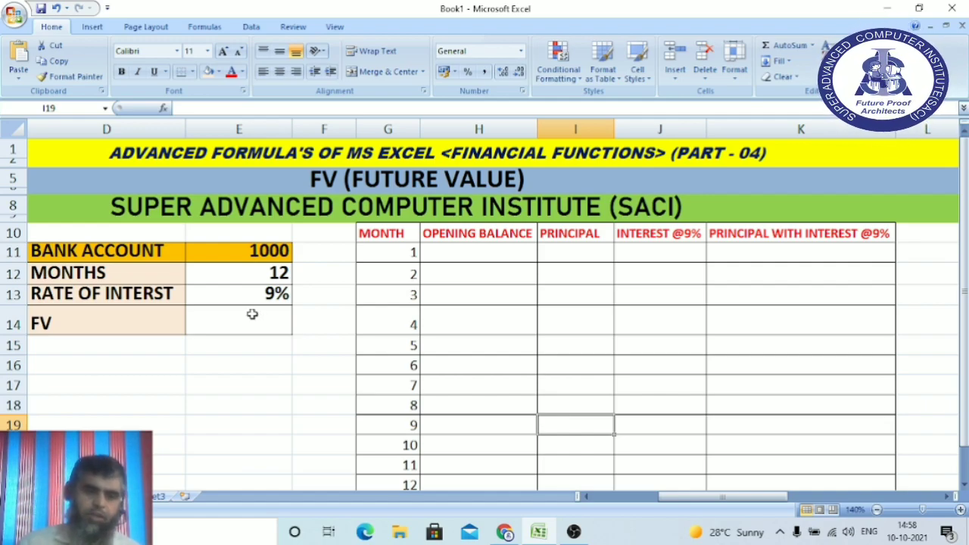
Enter =E13/12 in F13 so the monthly rate shows 0.0075.
{"action": "left_click", "coordinate": [196, 324]}
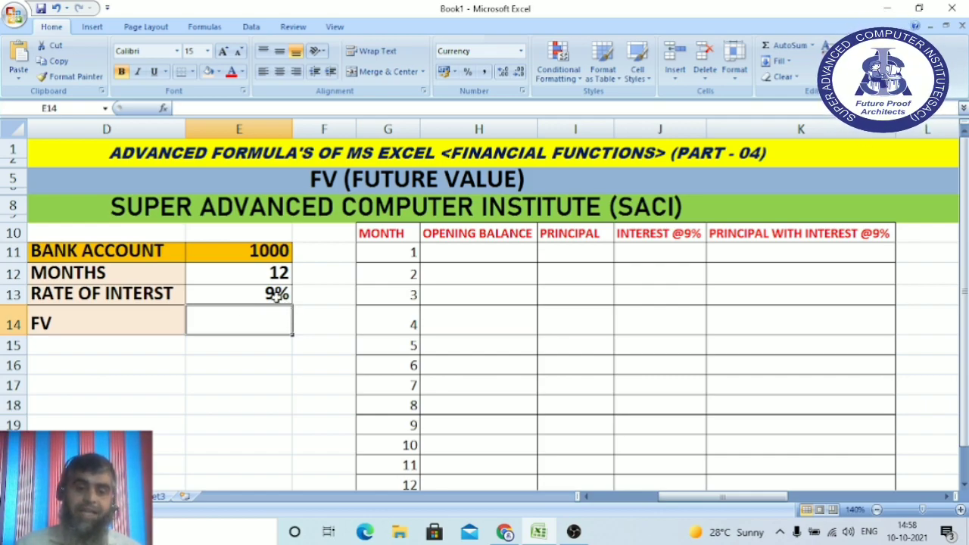
{"action": "left_click", "coordinate": [329, 294]}
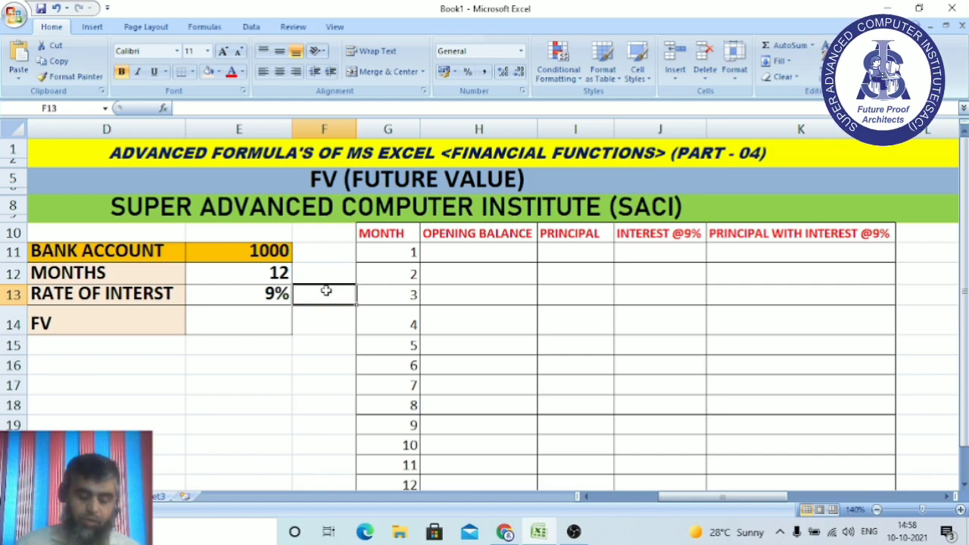
{"action": "type", "text": "="}
{"action": "left_click", "coordinate": [265, 296]}
{"action": "type", "text": "/12"}
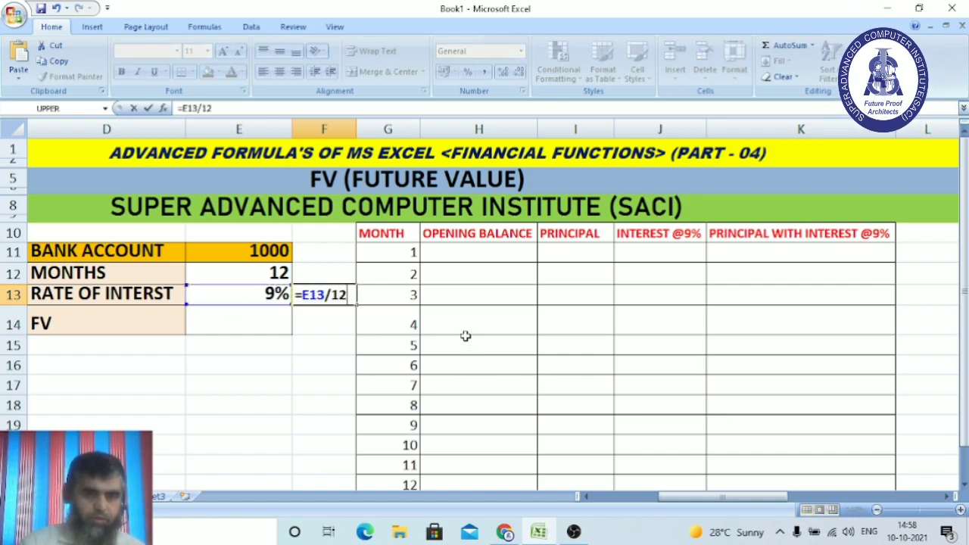
{"action": "key", "text": "Return"}
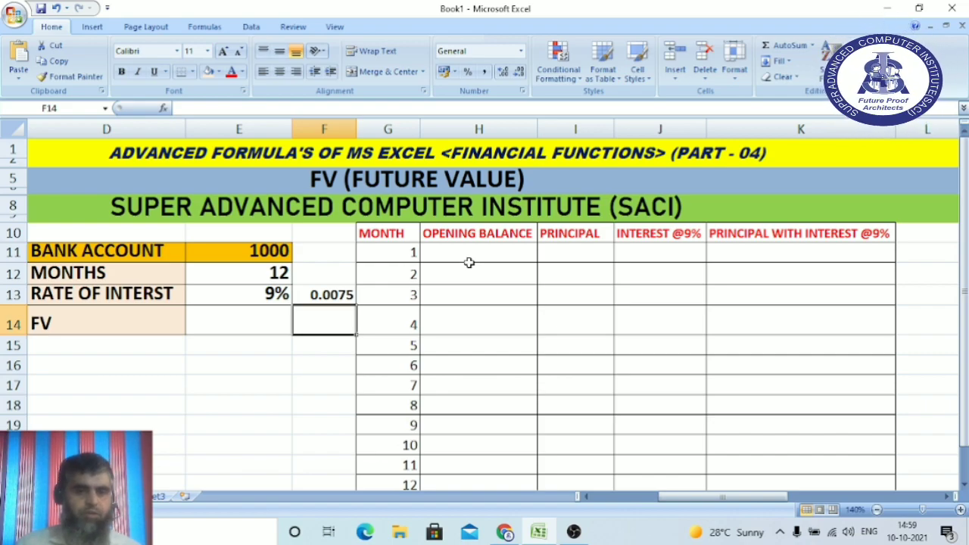
Enter principal 1000 in I11 and interest =I11*F13 (7.5) in J11.
{"action": "left_click", "coordinate": [588, 252]}
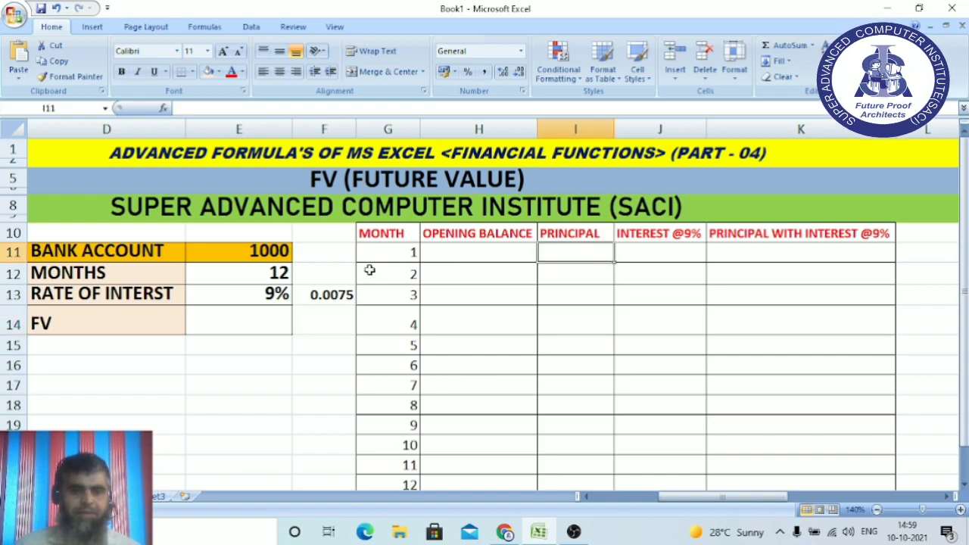
{"action": "type", "text": "1000"}
{"action": "left_click", "coordinate": [657, 285]}
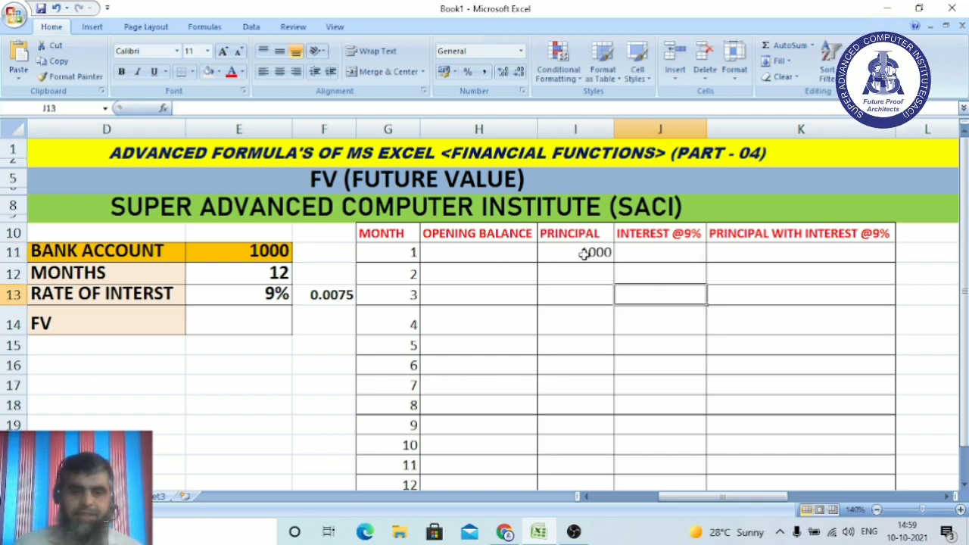
{"action": "left_click", "coordinate": [657, 253]}
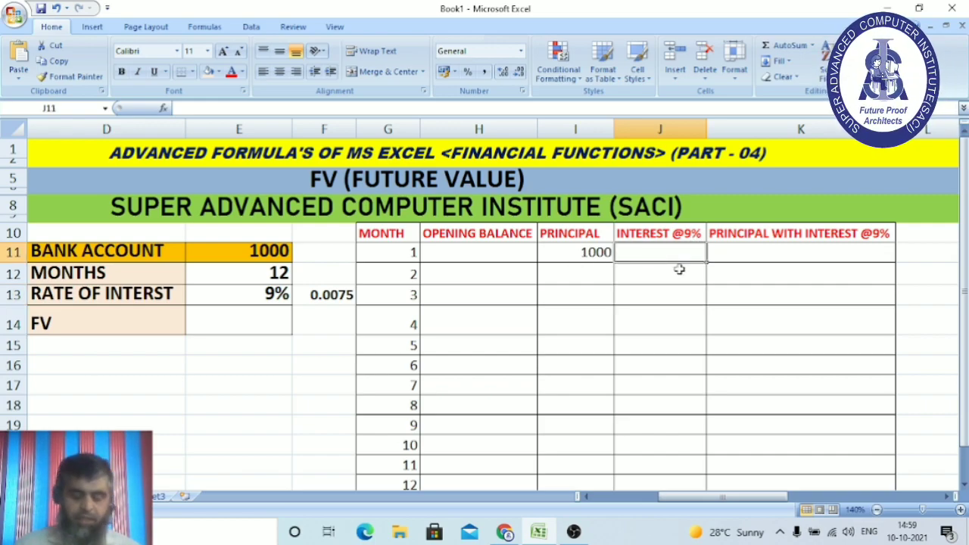
{"action": "type", "text": "="}
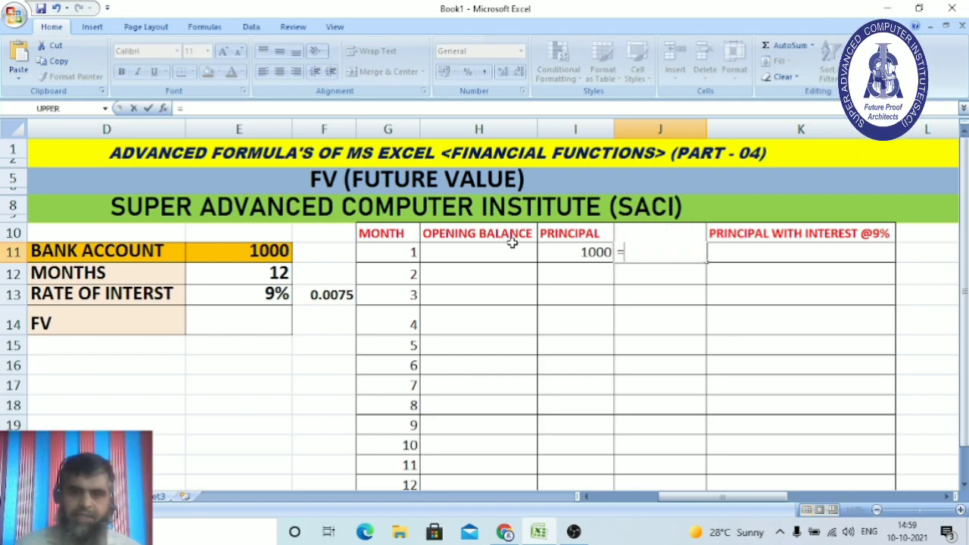
{"action": "left_click", "coordinate": [584, 254]}
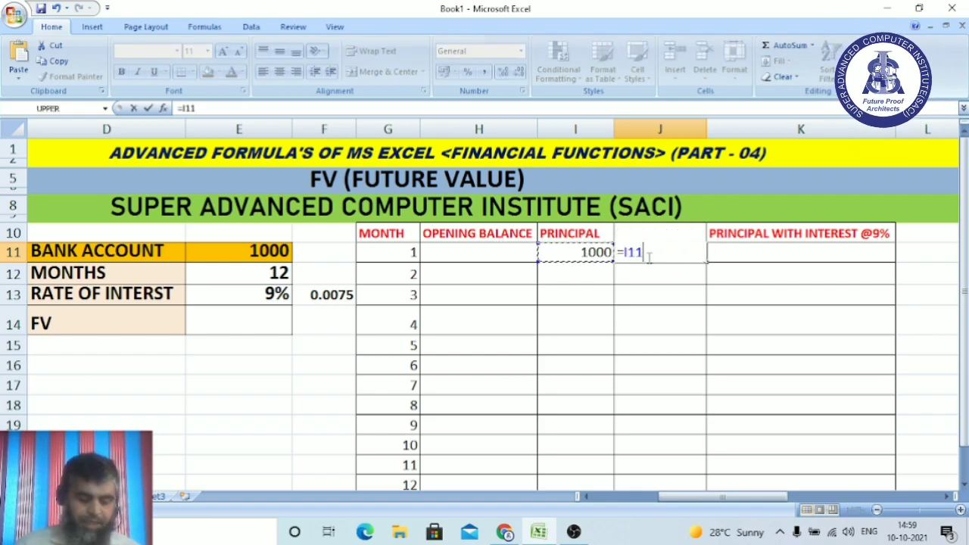
{"action": "type", "text": "*"}
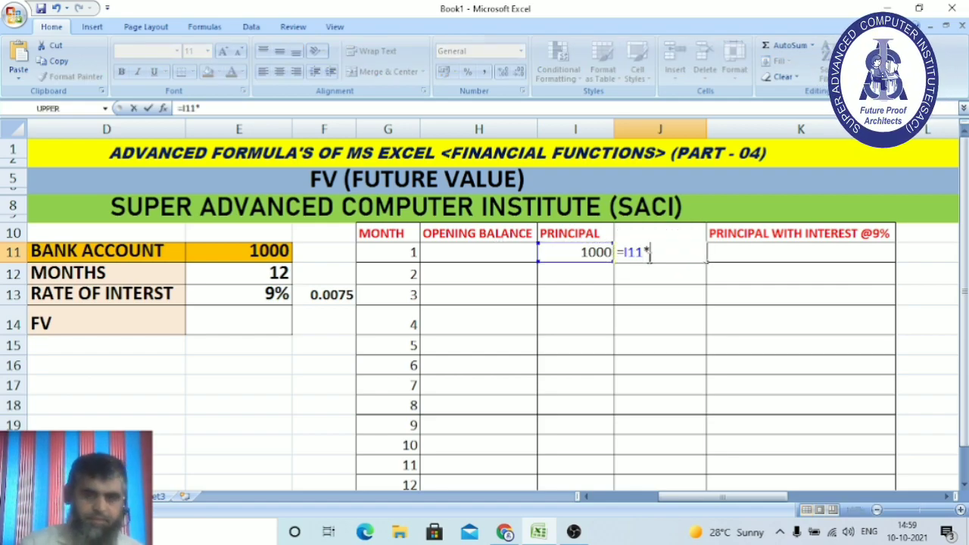
{"action": "left_click", "coordinate": [333, 295]}
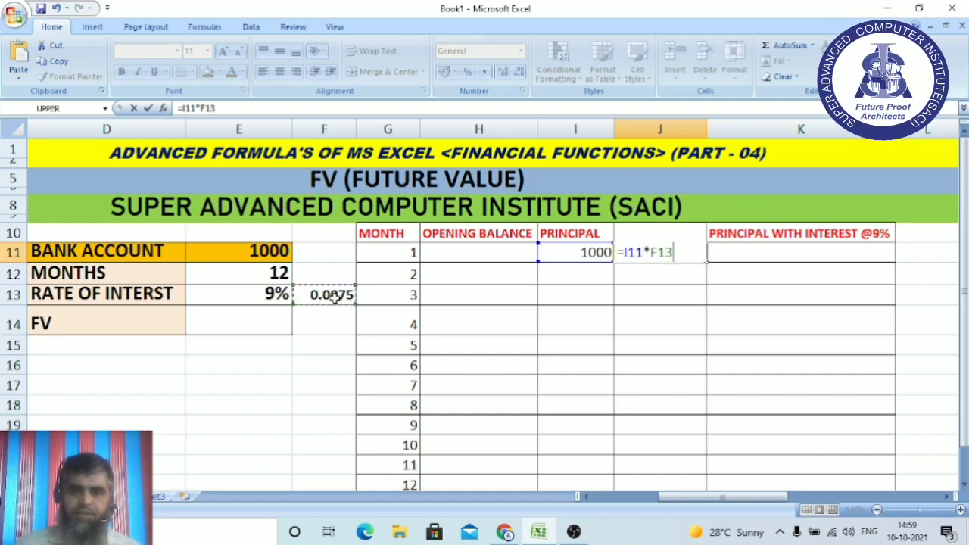
{"action": "key", "text": "Return"}
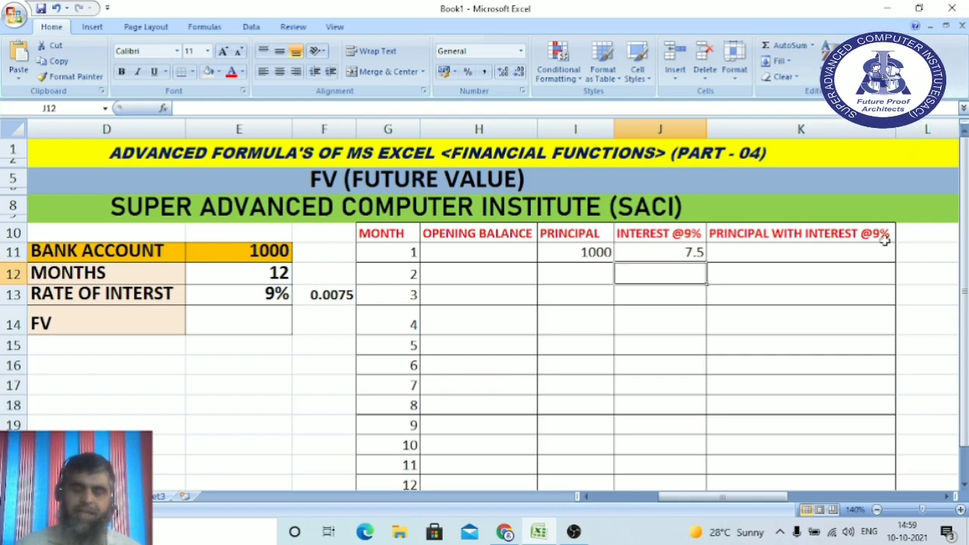
Total month 1 in K11 with =SUM(I11:J11), giving 1007.5.
{"action": "left_click", "coordinate": [754, 256]}
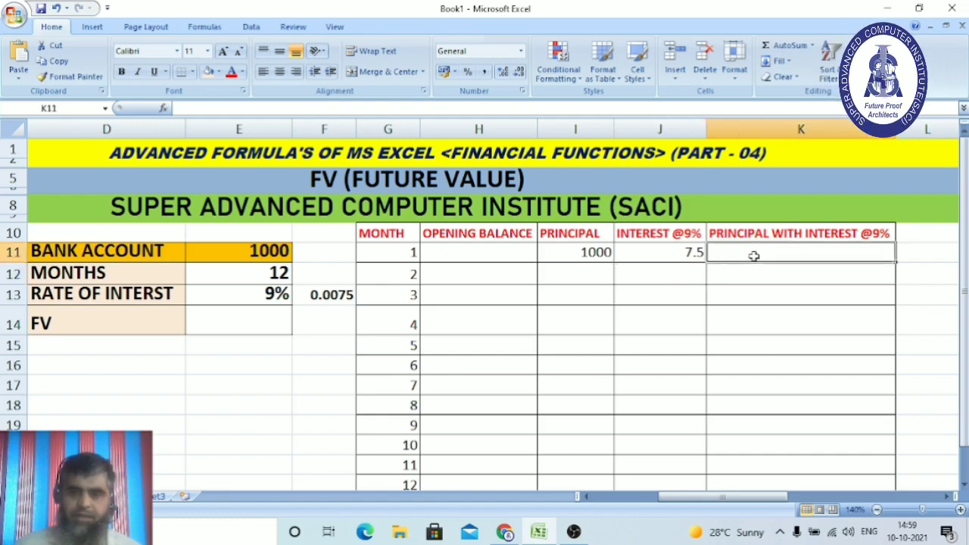
{"action": "type", "text": "=SUM"}
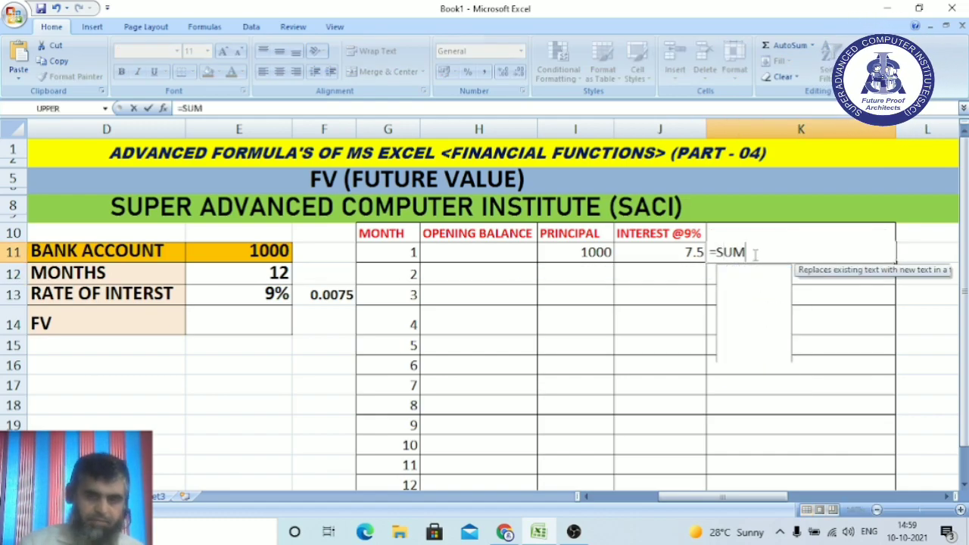
{"action": "type", "text": "("}
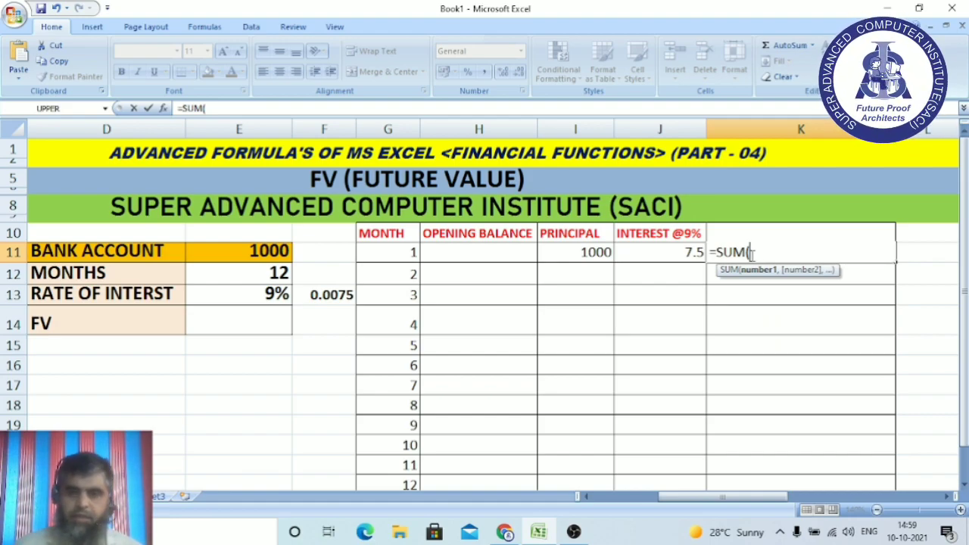
{"action": "left_click_drag", "start_coordinate": [580, 252], "coordinate": [662, 253]}
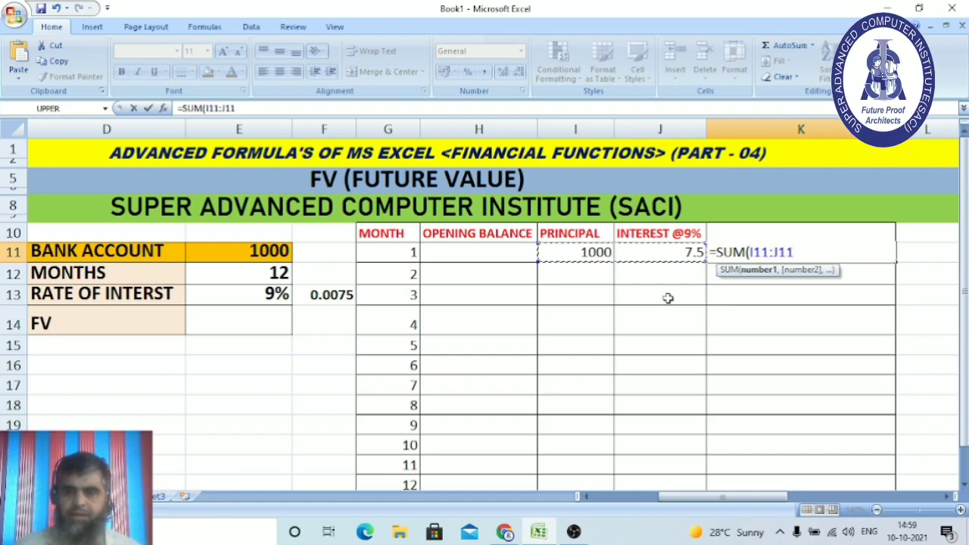
{"action": "type", "text": ")"}
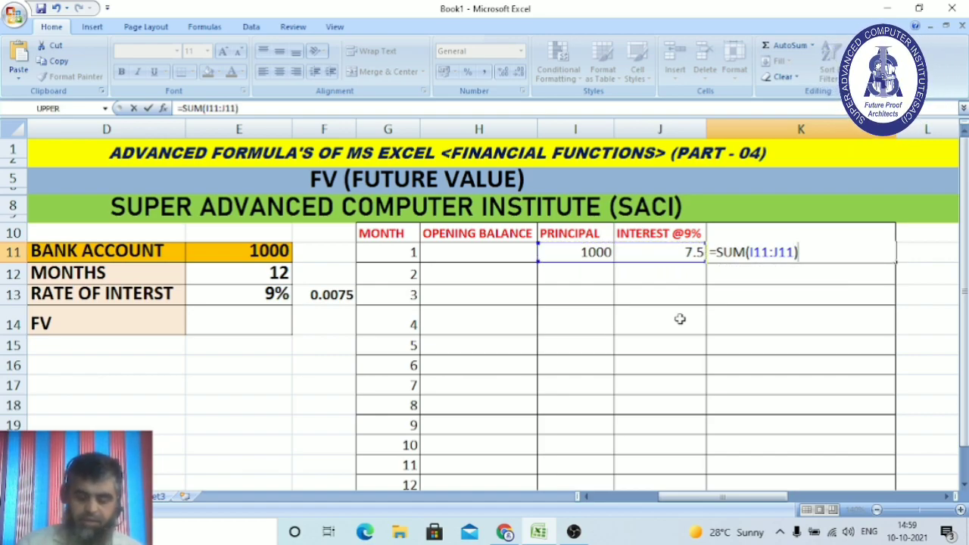
{"action": "key", "text": "Return"}
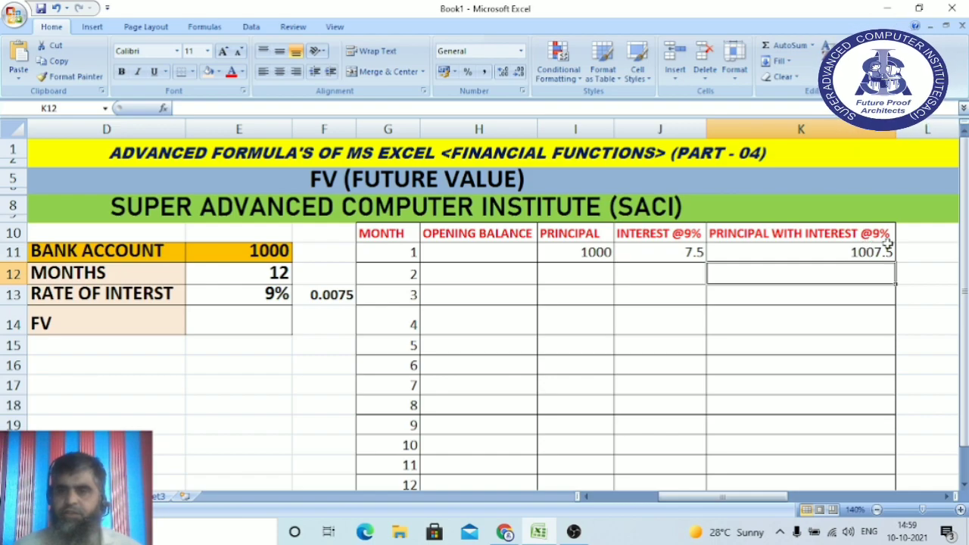
Set H12 to =K11 (1007.5) and enter 1000 as month 2's principal in I12.
{"action": "left_click", "coordinate": [487, 274]}
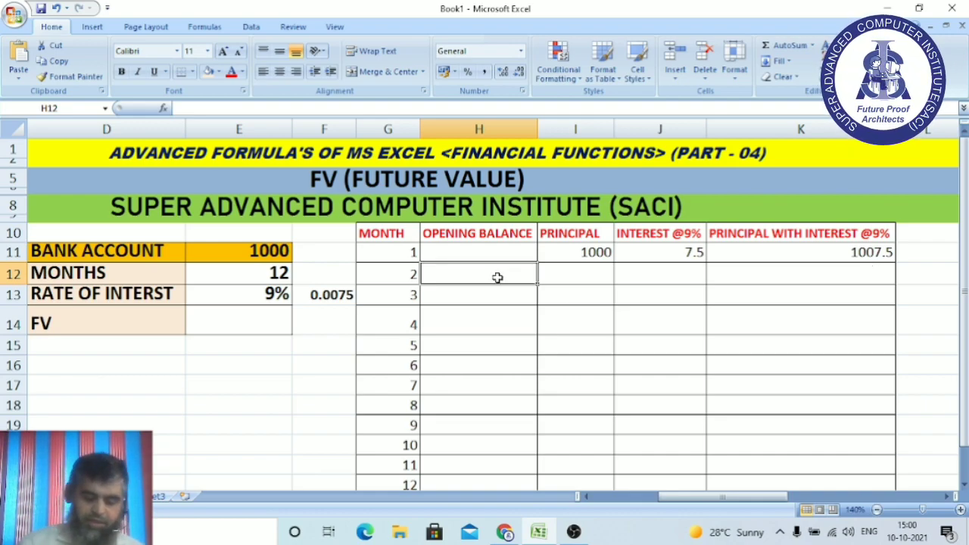
{"action": "type", "text": "="}
{"action": "left_click", "coordinate": [866, 252]}
{"action": "key", "text": "Return"}
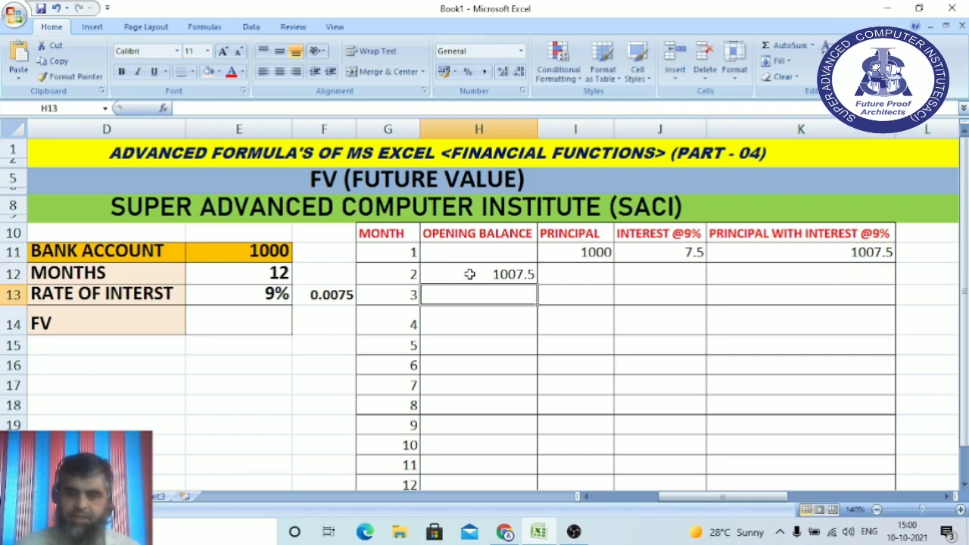
{"action": "left_click", "coordinate": [586, 274]}
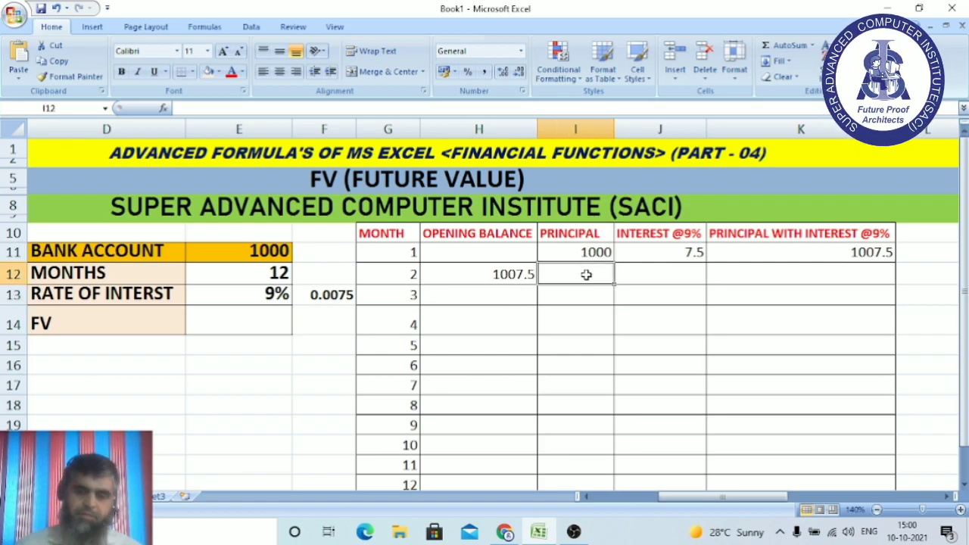
{"action": "type", "text": "1000"}
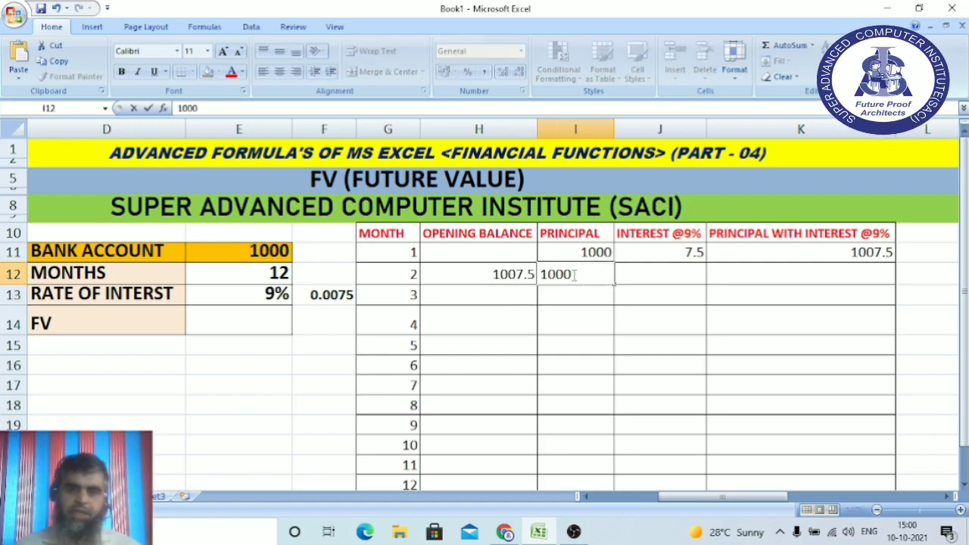
{"action": "left_click", "coordinate": [674, 276]}
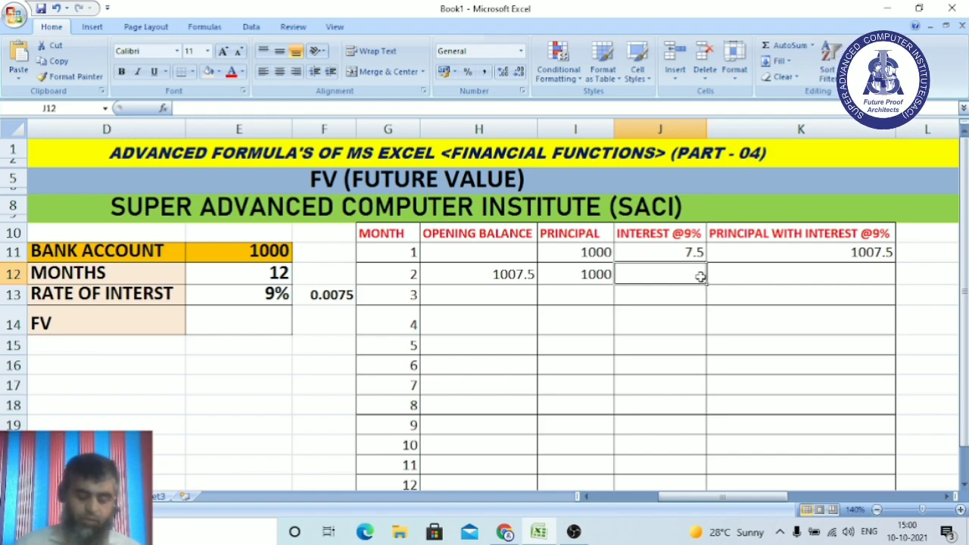
Enter =SUM(H12:I12)*F13 in J12, giving month 2 interest of 15.05625.
{"action": "type", "text": "="}
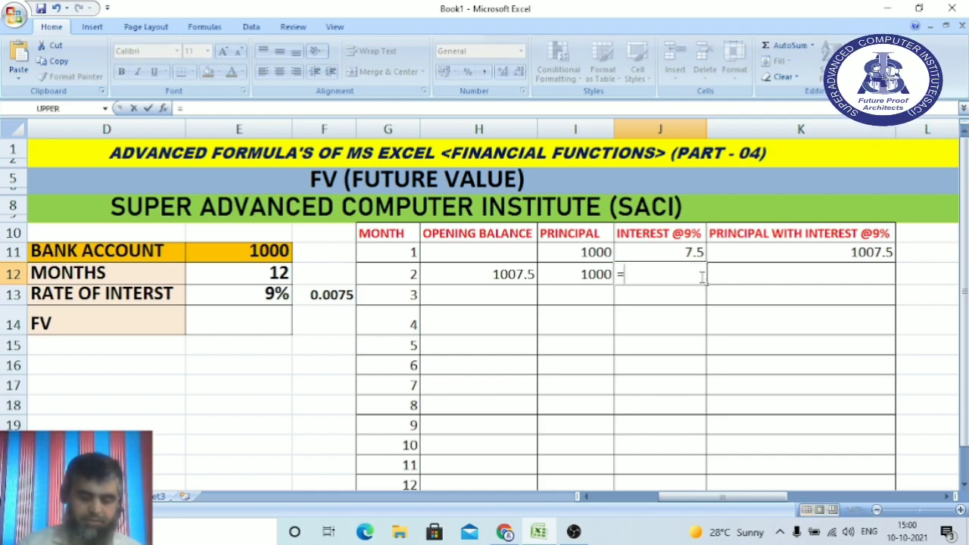
{"action": "type", "text": "SU"}
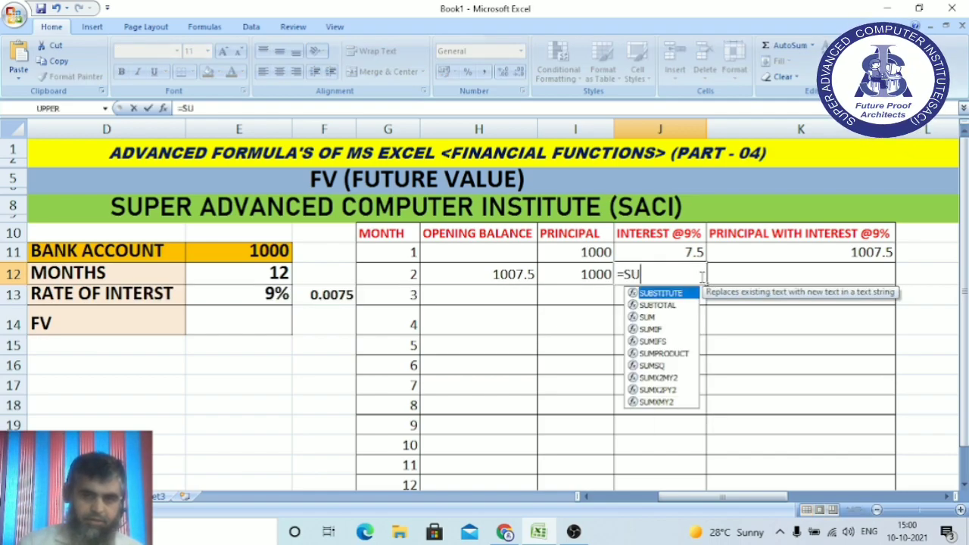
{"action": "type", "text": "M"}
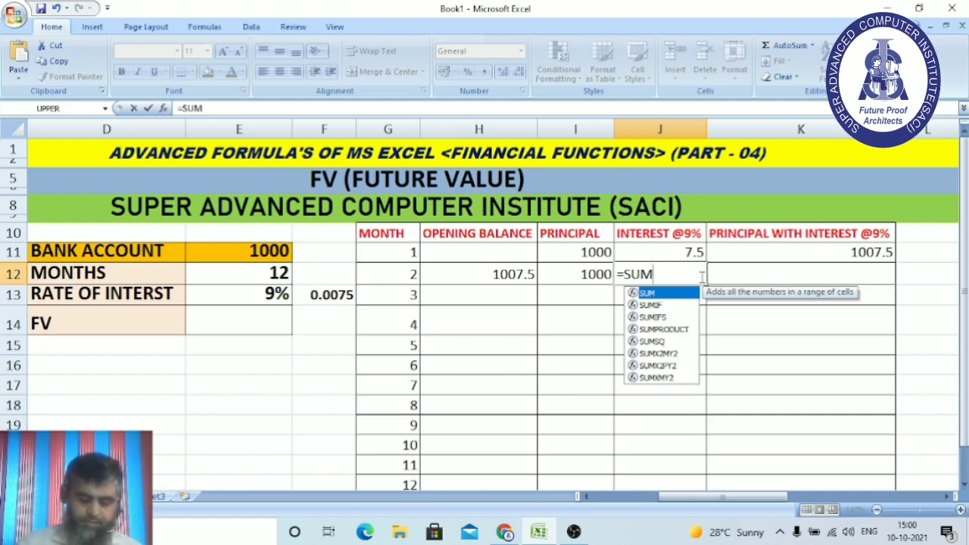
{"action": "type", "text": "("}
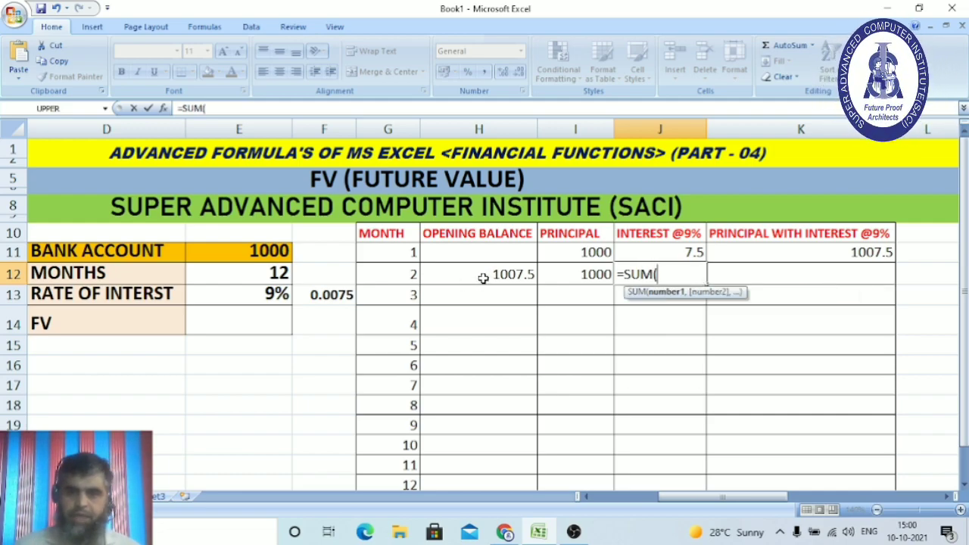
{"action": "left_click_drag", "start_coordinate": [482, 278], "coordinate": [558, 277]}
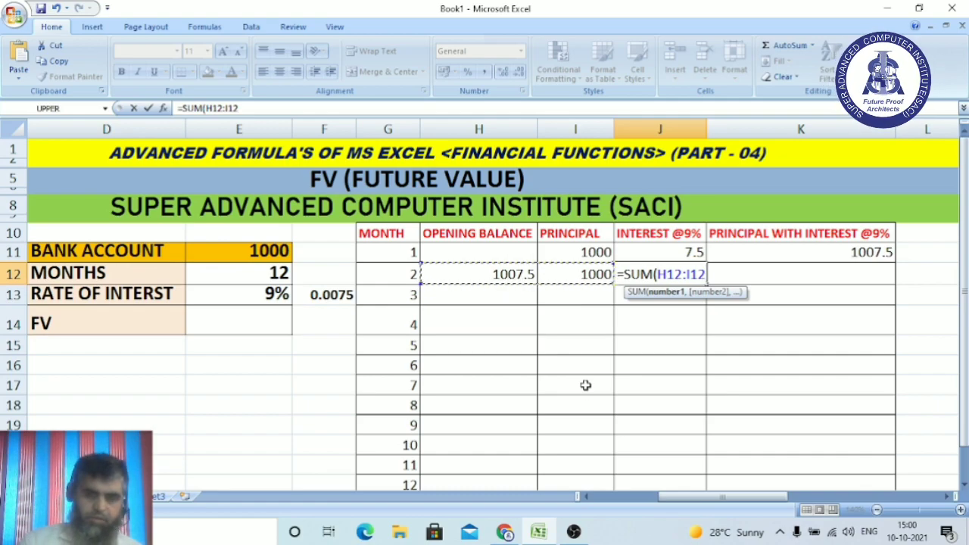
{"action": "type", "text": ")"}
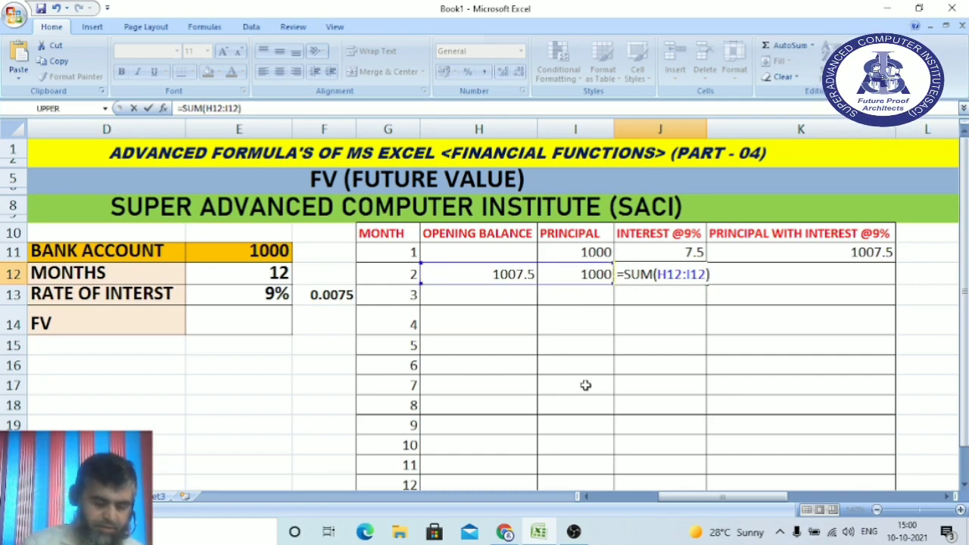
{"action": "type", "text": "*"}
{"action": "left_click", "coordinate": [337, 296]}
{"action": "key", "text": "Return"}
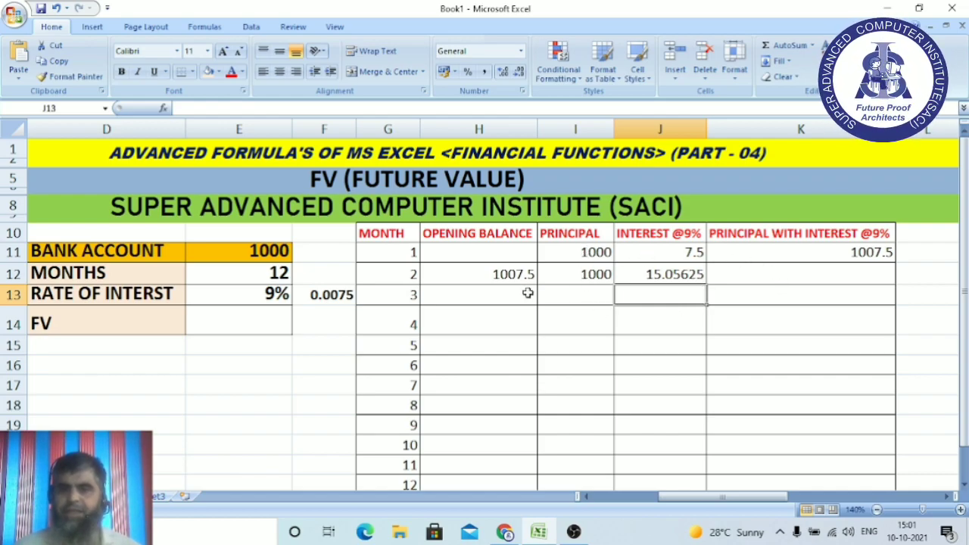
Total month 2 in K12 with =SUM(H12:J12), giving 2022.55625.
{"action": "left_click", "coordinate": [760, 277]}
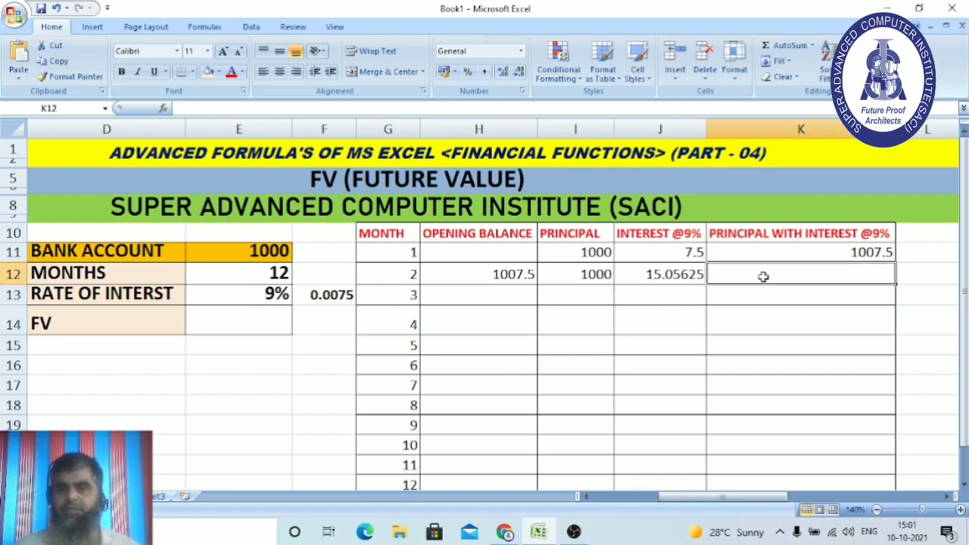
{"action": "type", "text": "=SU"}
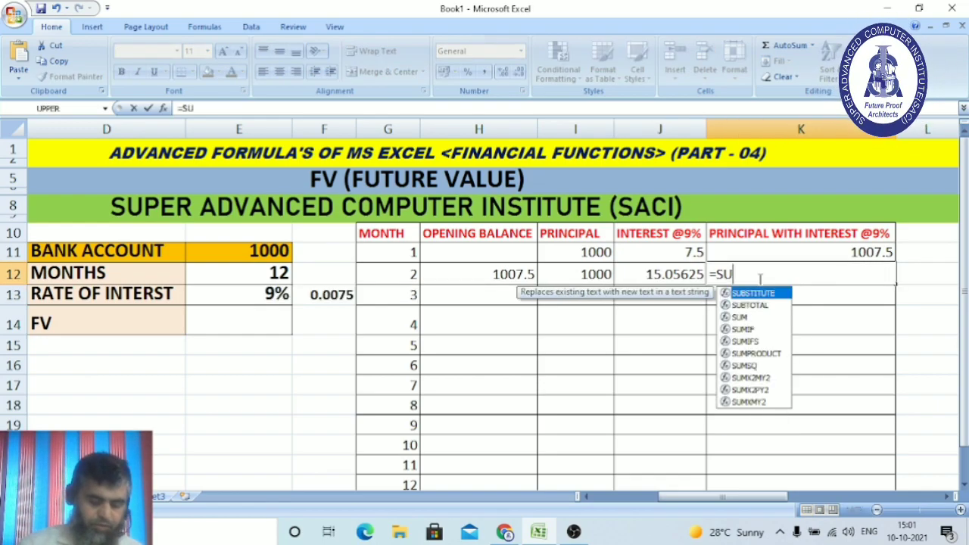
{"action": "type", "text": "M("}
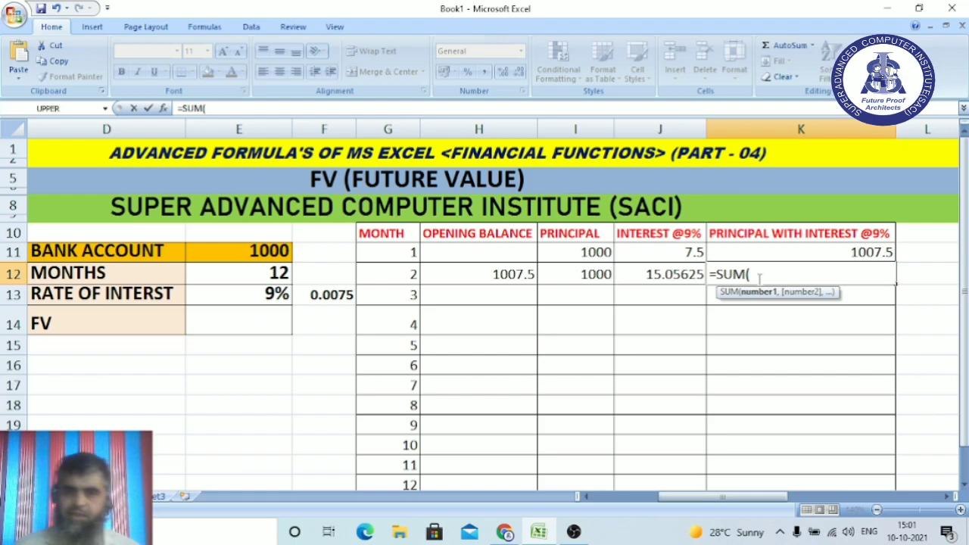
{"action": "left_click_drag", "start_coordinate": [523, 275], "coordinate": [647, 275]}
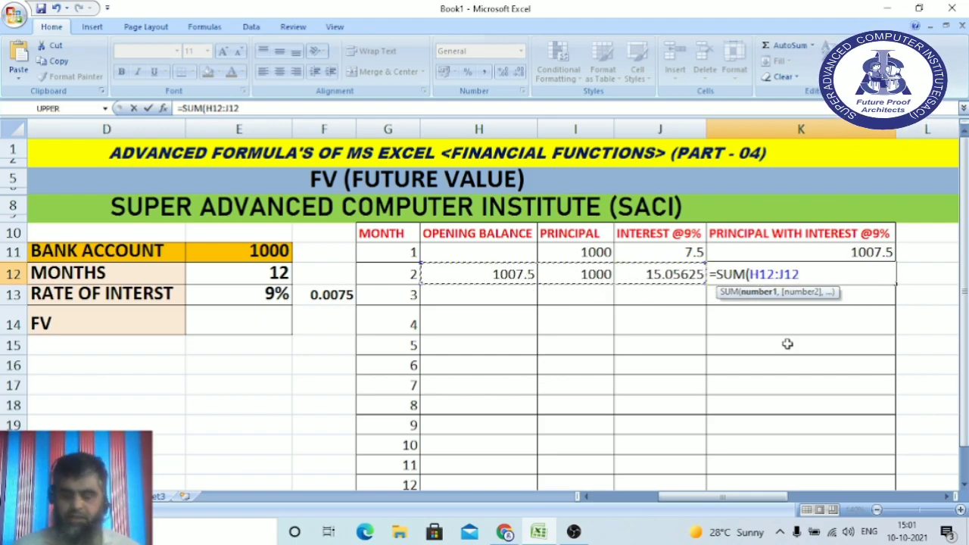
{"action": "type", "text": ")"}
{"action": "key", "text": "Return"}
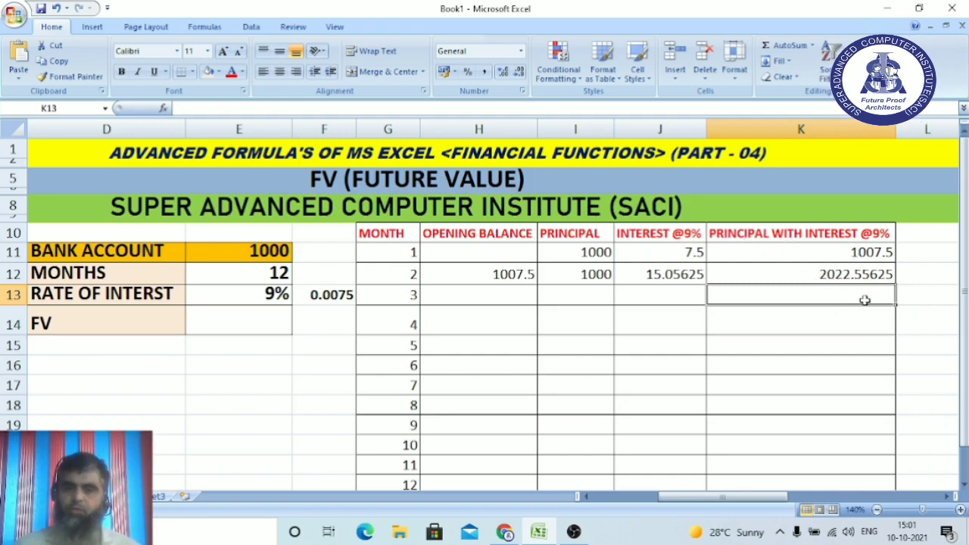
Set month 3's opening balance H13 to =K12 and its principal I13 to 1000.
{"action": "left_click", "coordinate": [490, 294]}
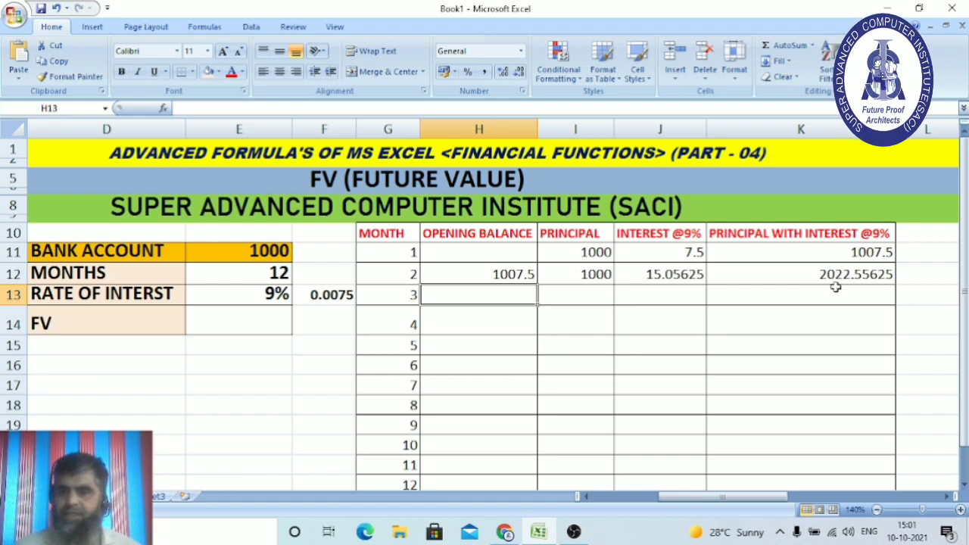
{"action": "type", "text": "="}
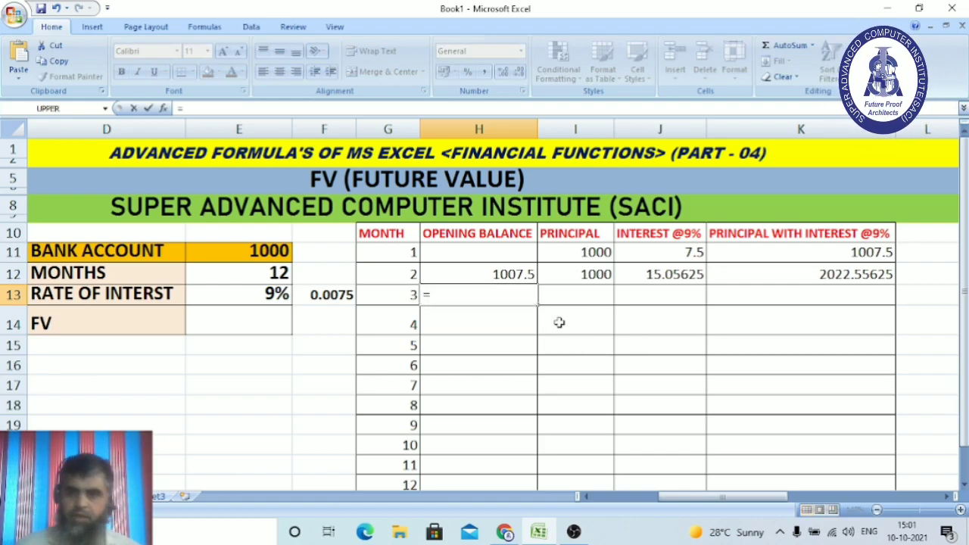
{"action": "left_click", "coordinate": [862, 274]}
{"action": "key", "text": "Return"}
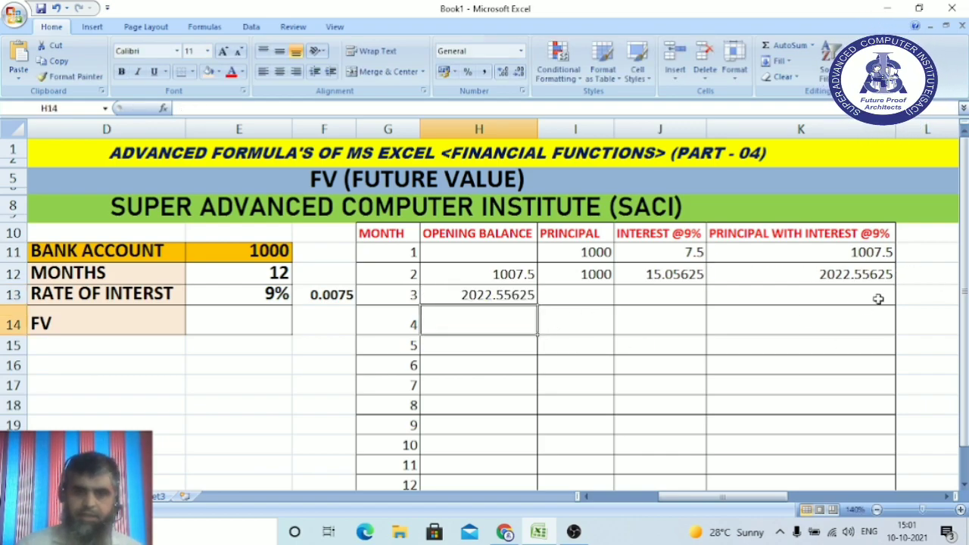
{"action": "left_click", "coordinate": [589, 295]}
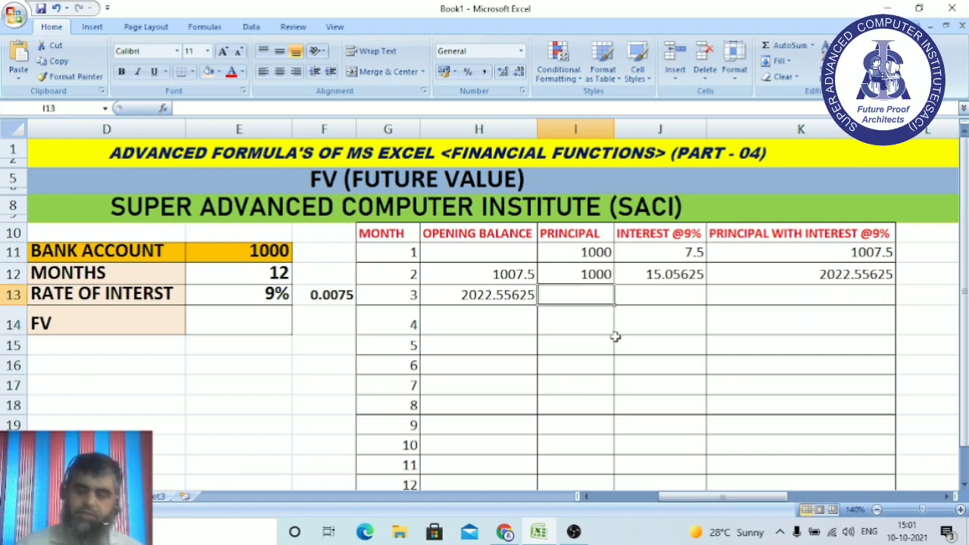
{"action": "type", "text": "1000"}
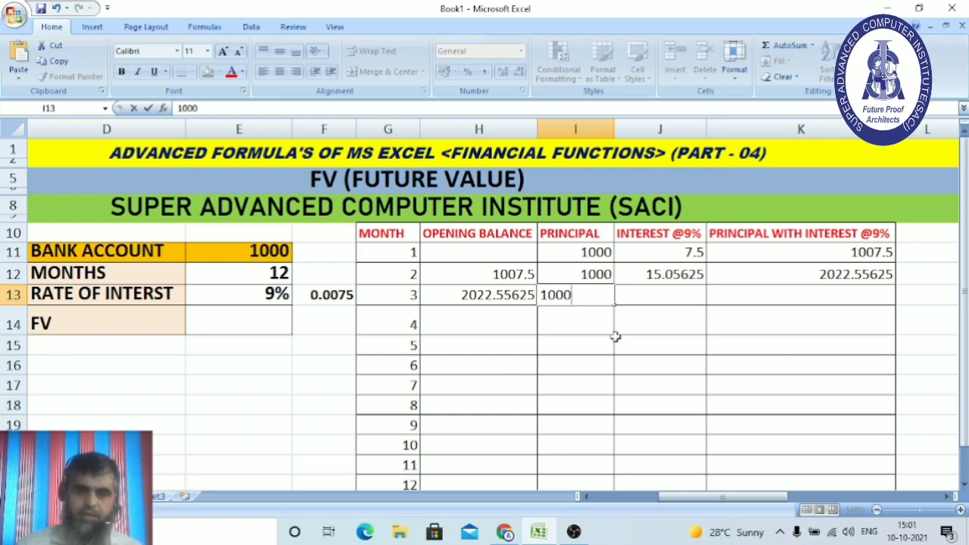
{"action": "left_click", "coordinate": [675, 293]}
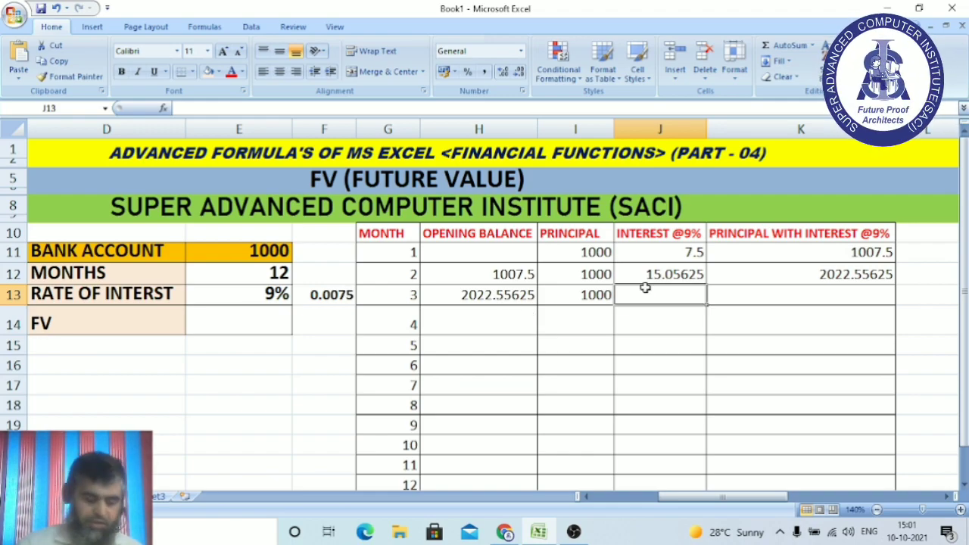
Enter =SUM(H13:I13)*F13 in J13 (22.66917188) and =SUM(H13:J13) in K13 (3045.225422).
{"action": "type", "text": "=SUM"}
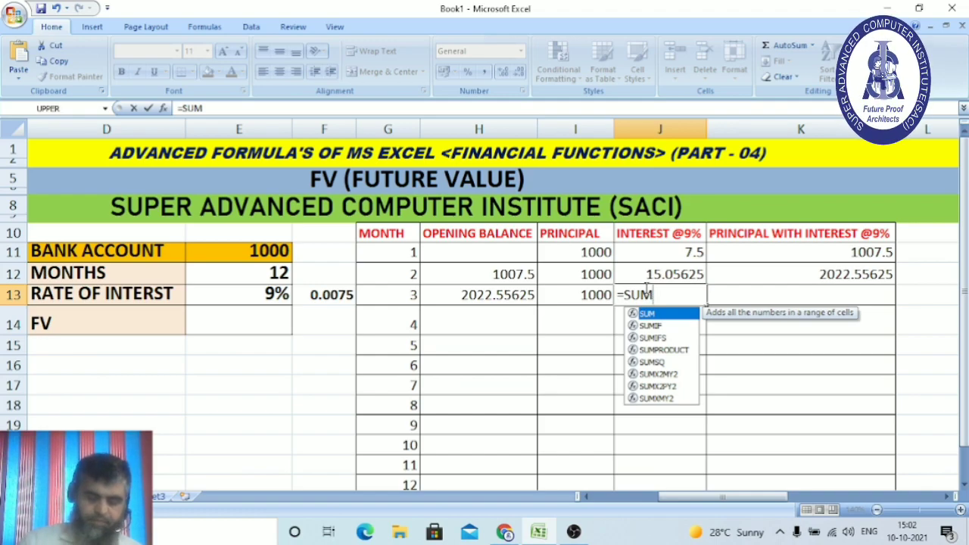
{"action": "type", "text": "("}
{"action": "left_click_drag", "start_coordinate": [496, 295], "coordinate": [570, 296]}
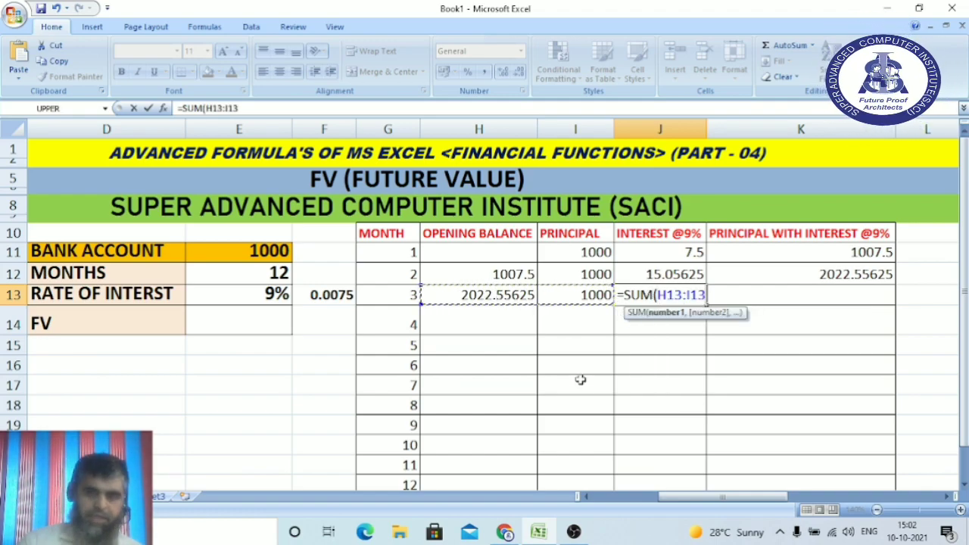
{"action": "type", "text": ")*"}
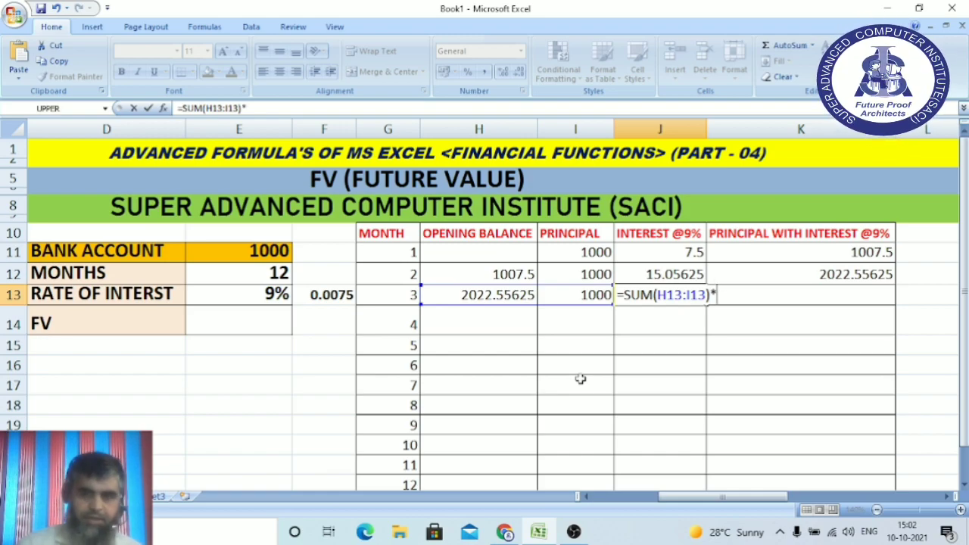
{"action": "left_click", "coordinate": [333, 294]}
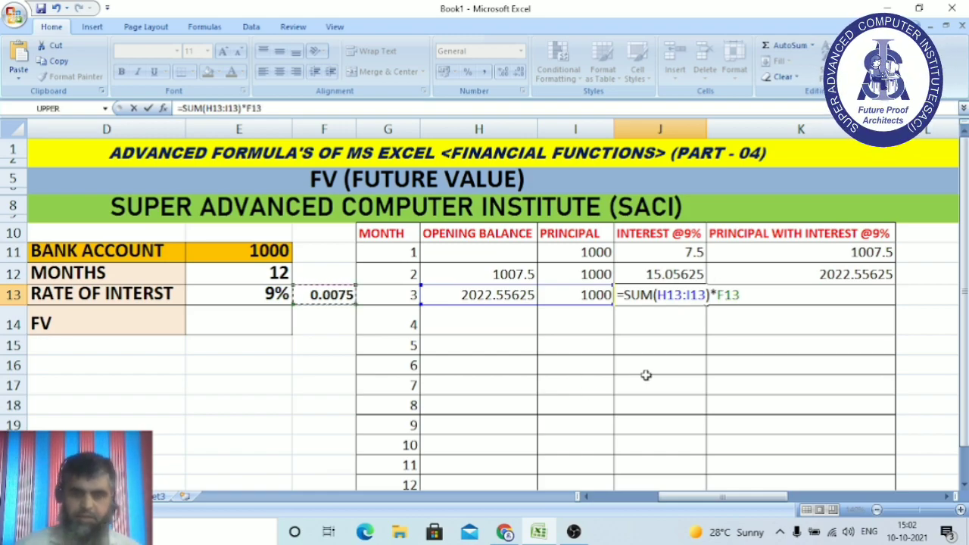
{"action": "key", "text": "Return"}
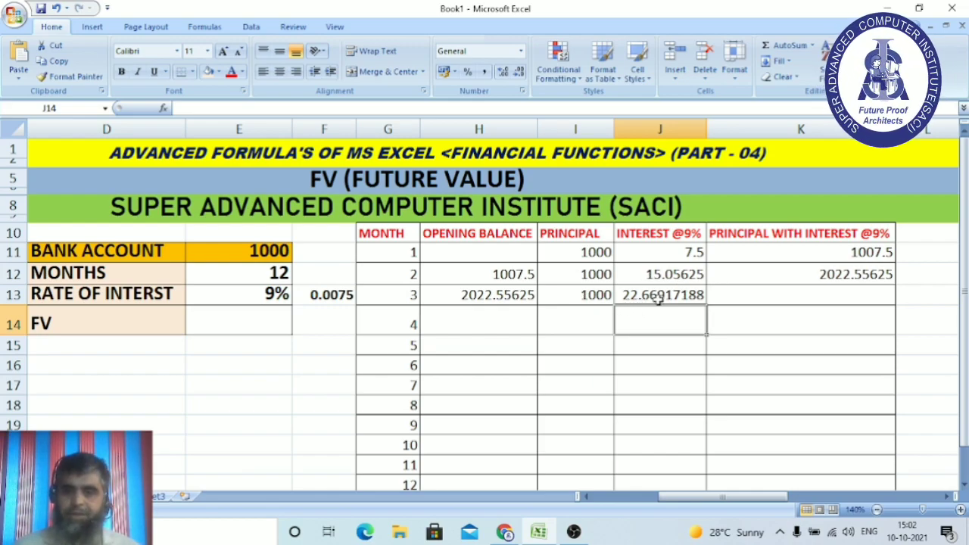
{"action": "left_click", "coordinate": [766, 299]}
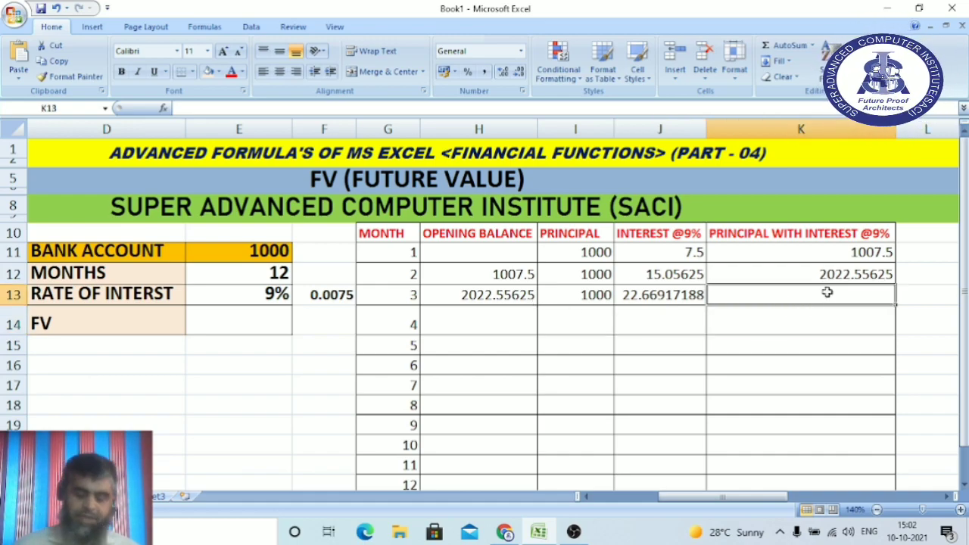
{"action": "type", "text": "=SUM"}
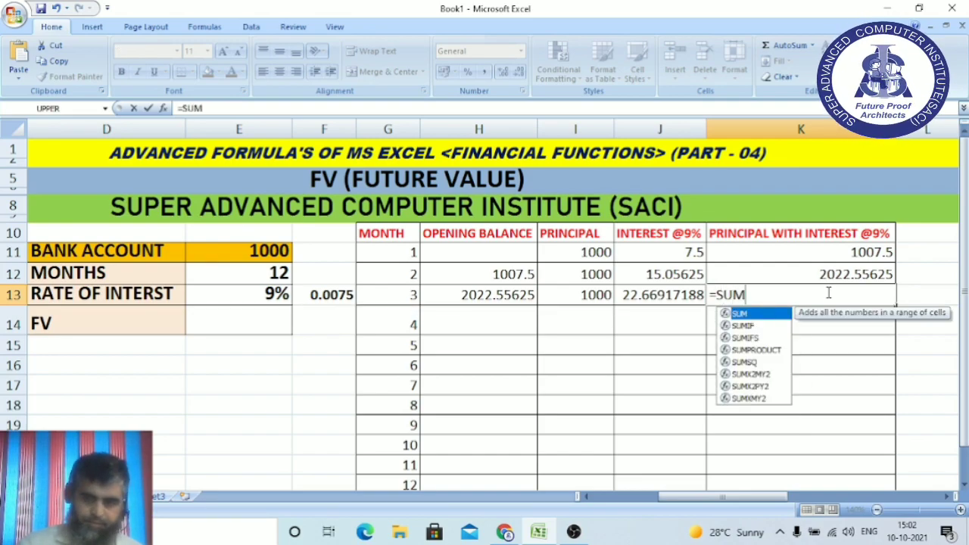
{"action": "type", "text": "("}
{"action": "left_click_drag", "start_coordinate": [461, 295], "coordinate": [630, 295]}
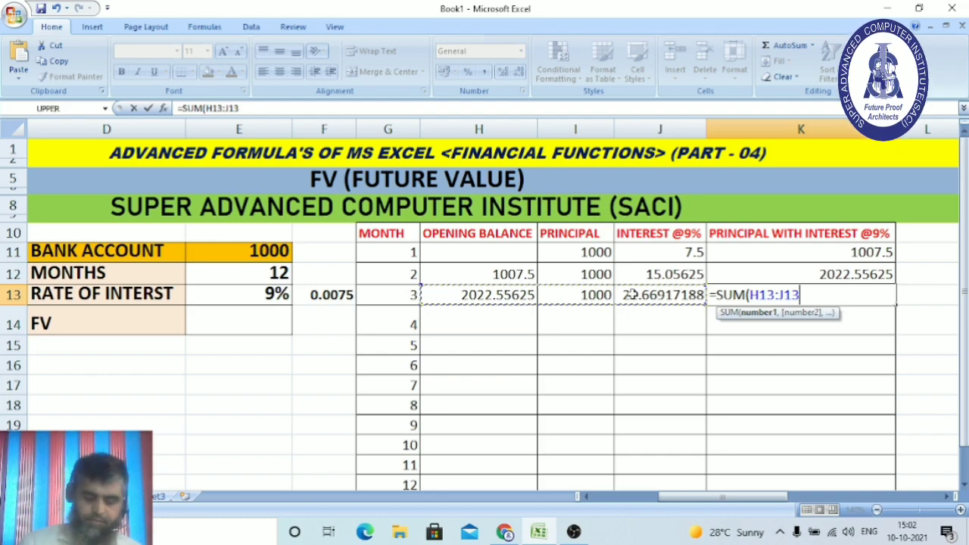
{"action": "type", "text": ")"}
{"action": "key", "text": "Return"}
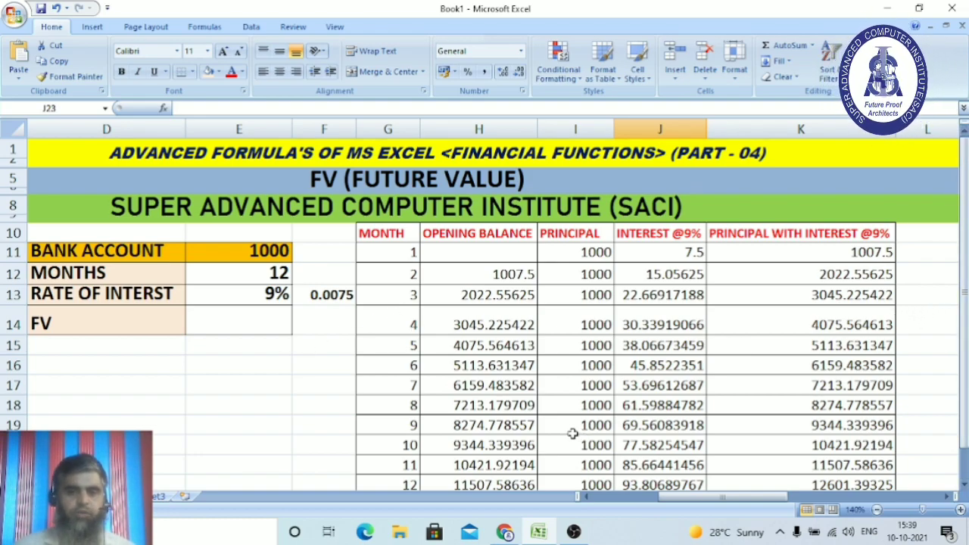
Fill row 13's formulas down to row 22 so month 12 totals 12601.39325.
{"action": "left_click_drag", "start_coordinate": [965, 296], "coordinate": [965, 308]}
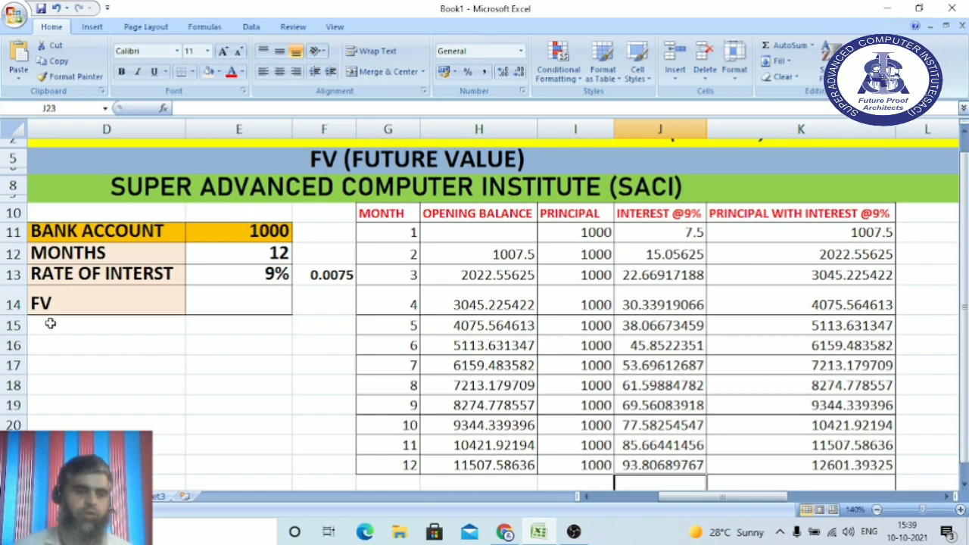
Total the principal column in I23 with =SUM(I11:I22), giving 12000.
{"action": "left_click", "coordinate": [560, 482]}
{"action": "type", "text": "=s"}
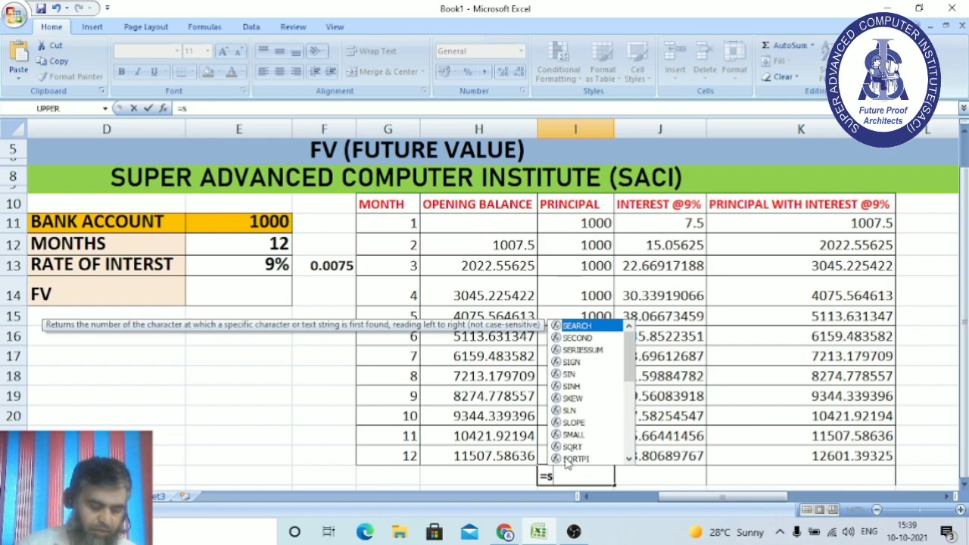
{"action": "type", "text": "um("}
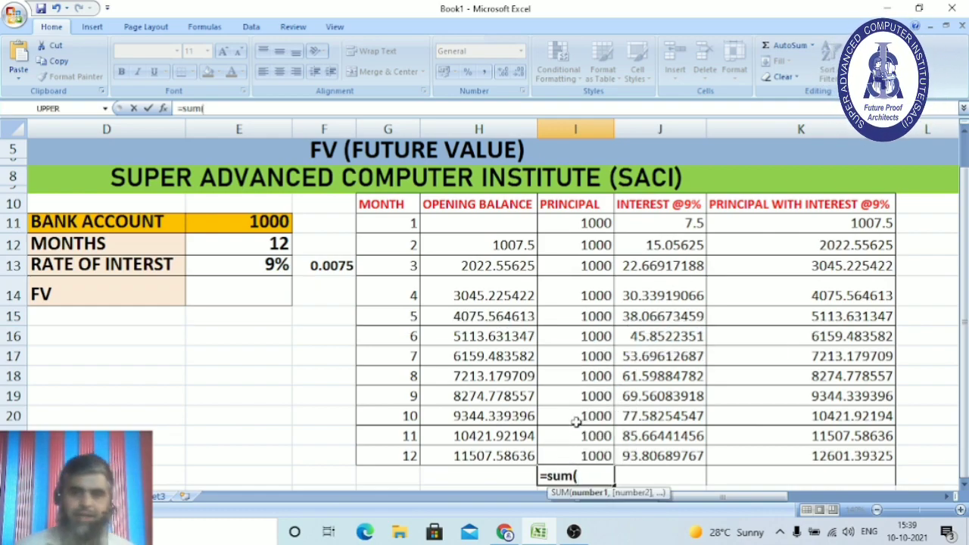
{"action": "left_click", "coordinate": [578, 227]}
{"action": "left_click_drag", "start_coordinate": [578, 227], "coordinate": [594, 454]}
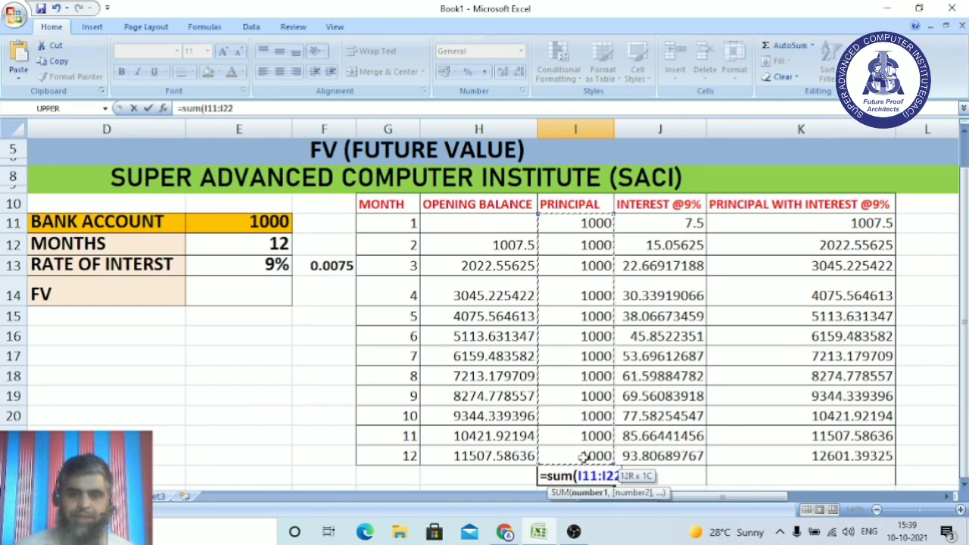
{"action": "key", "text": "Return"}
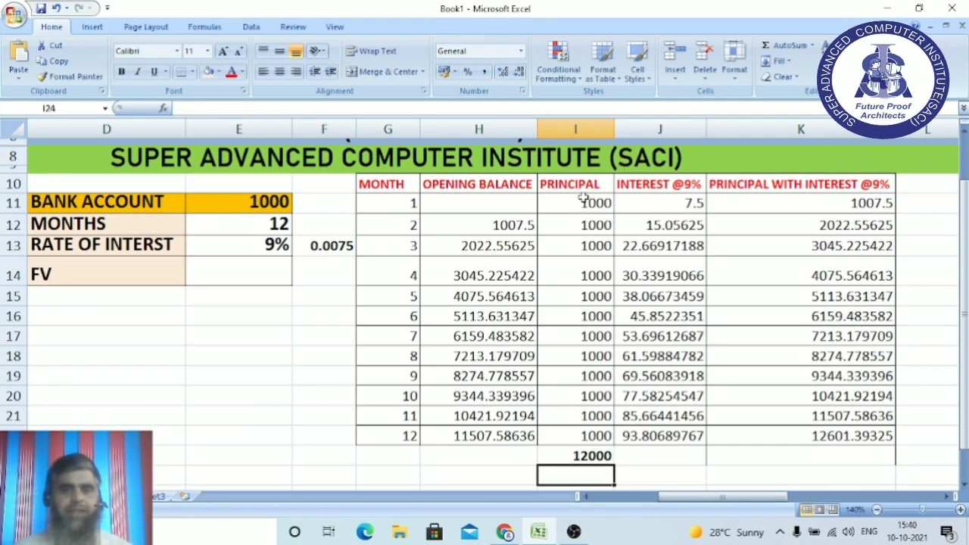
Total the twelve interest amounts below column J (601.393254) and make it bold italic.
{"action": "left_click", "coordinate": [645, 453]}
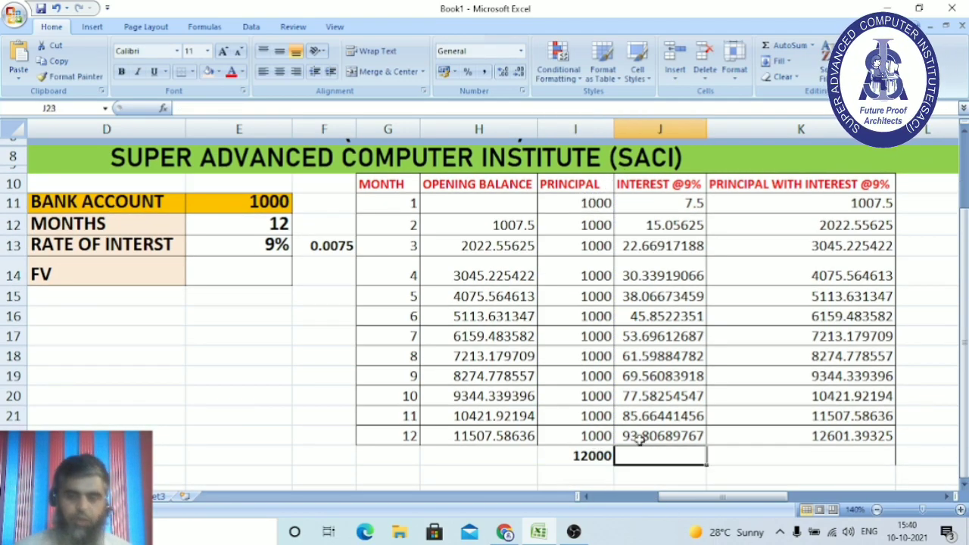
{"action": "type", "text": "=sum"}
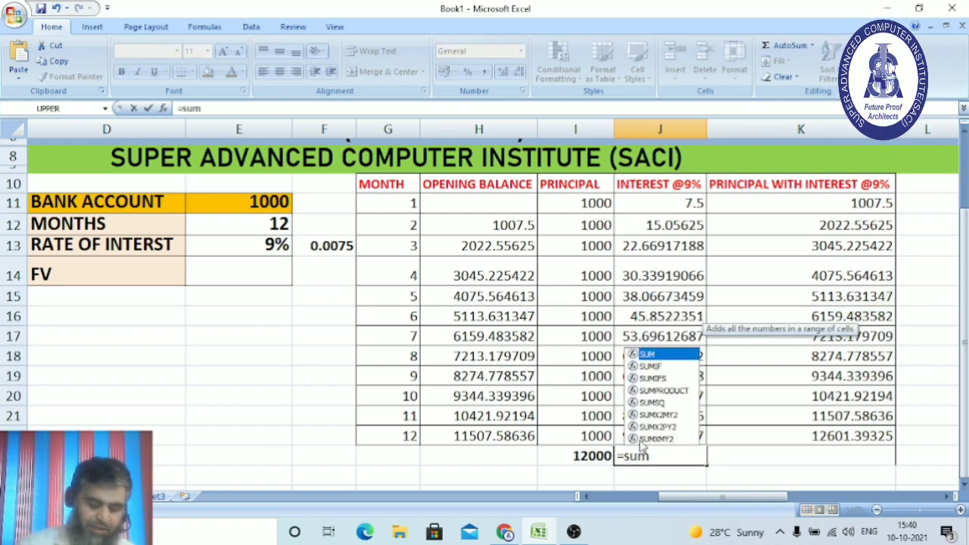
{"action": "type", "text": "("}
{"action": "left_click_drag", "start_coordinate": [663, 204], "coordinate": [665, 427]}
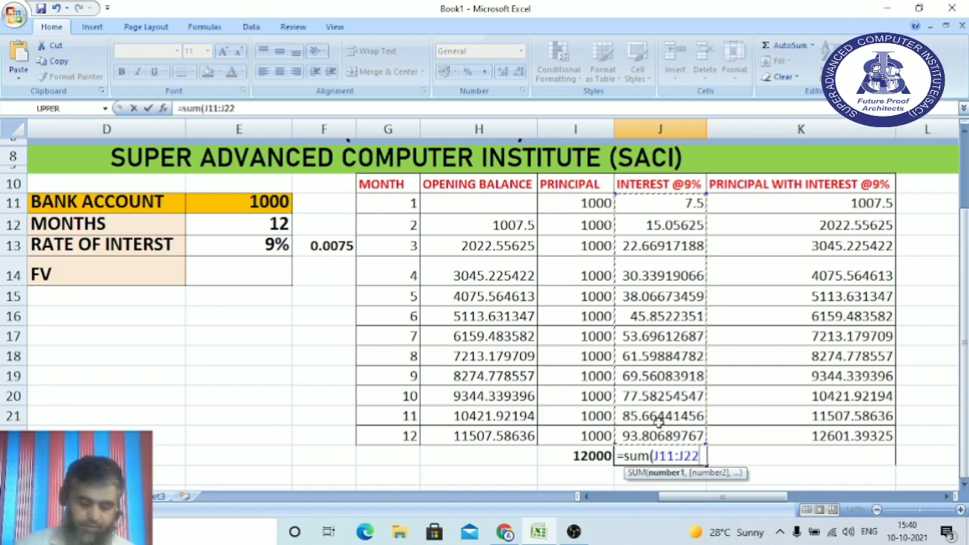
{"action": "key", "text": "Return"}
{"action": "left_click", "coordinate": [666, 457]}
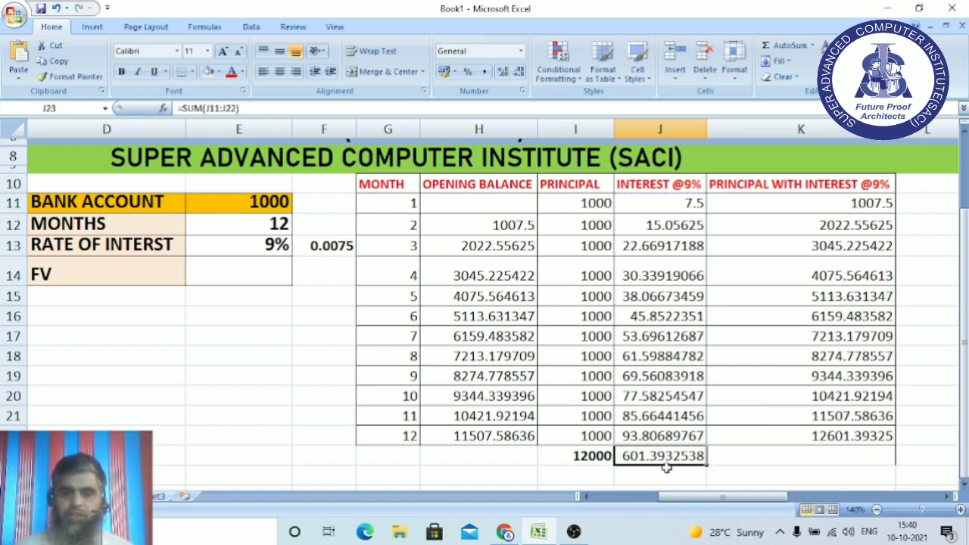
{"action": "left_click", "coordinate": [121, 71]}
{"action": "left_click", "coordinate": [138, 71]}
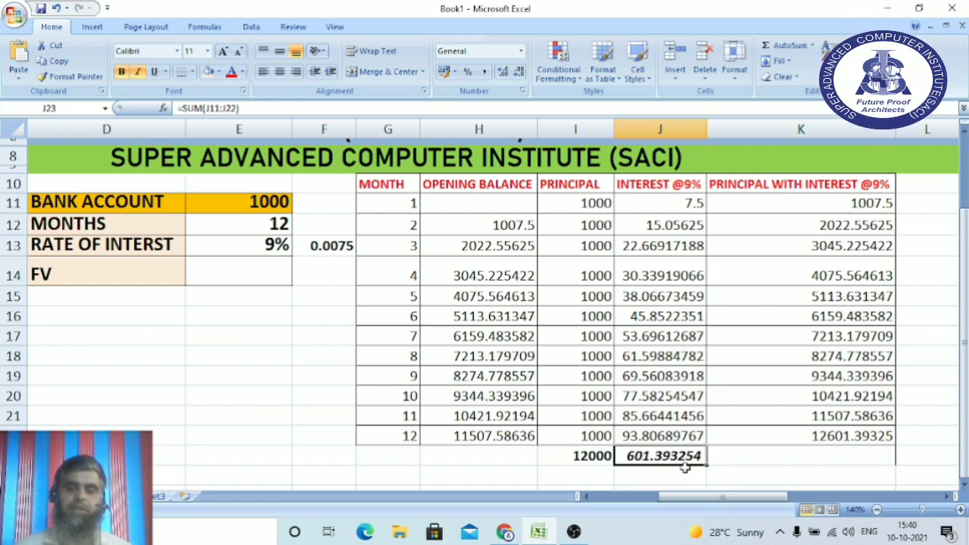
Make the final balance 12601.39325 in K22 bold italic.
{"action": "left_click", "coordinate": [853, 442]}
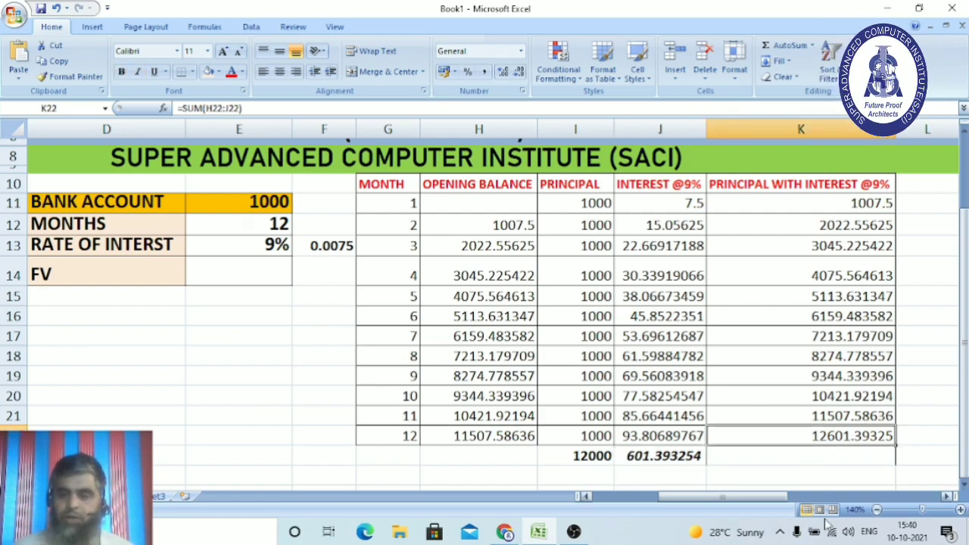
{"action": "left_click", "coordinate": [121, 71]}
{"action": "left_click", "coordinate": [138, 72]}
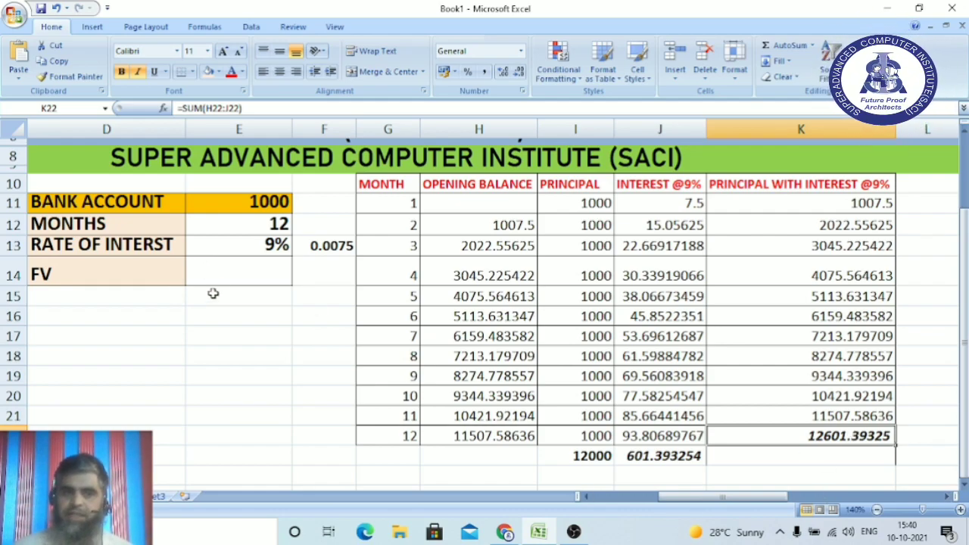
{"action": "left_click", "coordinate": [224, 263]}
Enter =FV(F13,E12,E11,,) in E14, returning ₹ -12,507.59.
{"action": "type", "text": "=f"}
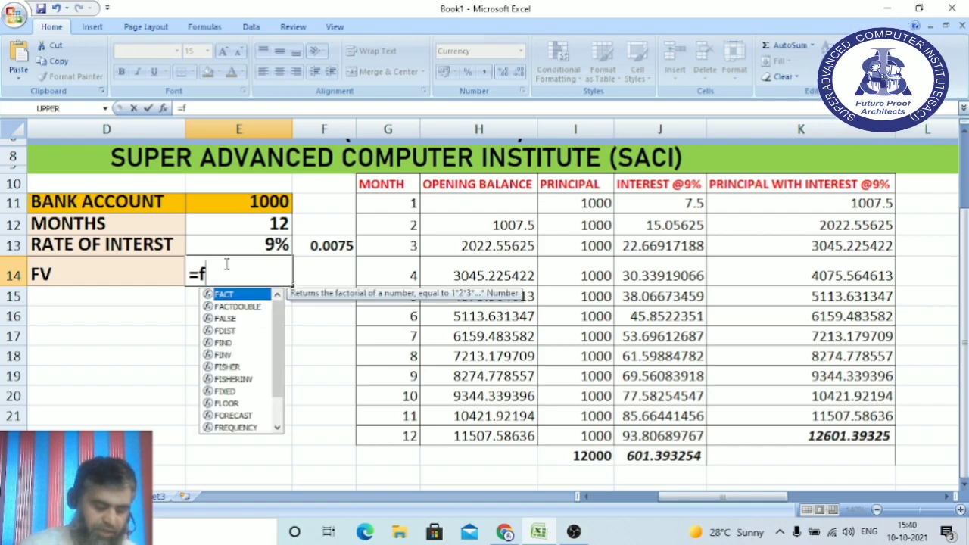
{"action": "type", "text": "v("}
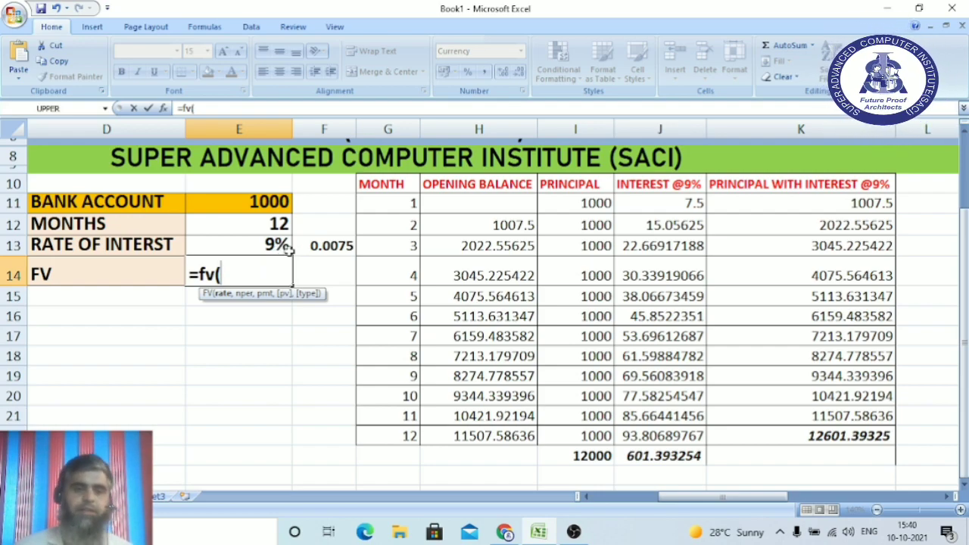
{"action": "left_click", "coordinate": [330, 245]}
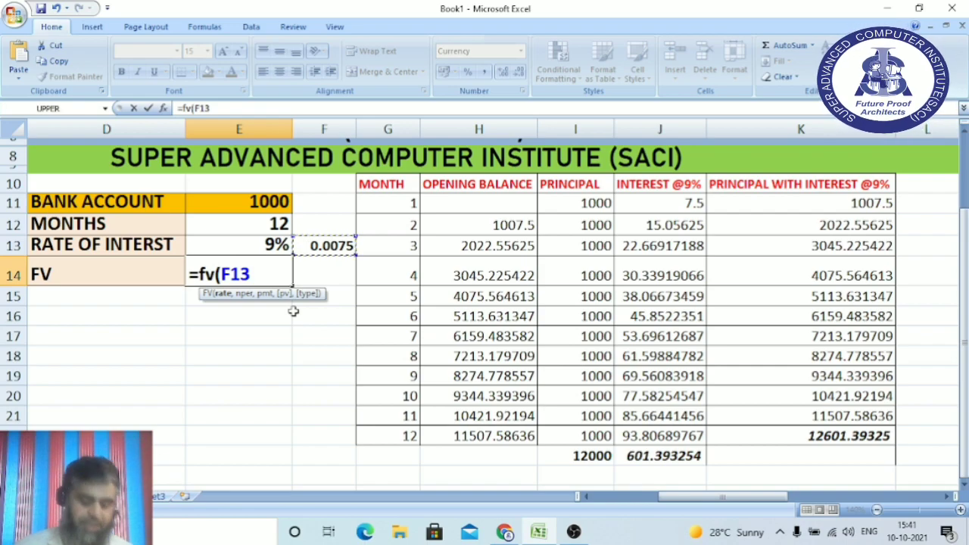
{"action": "type", "text": ","}
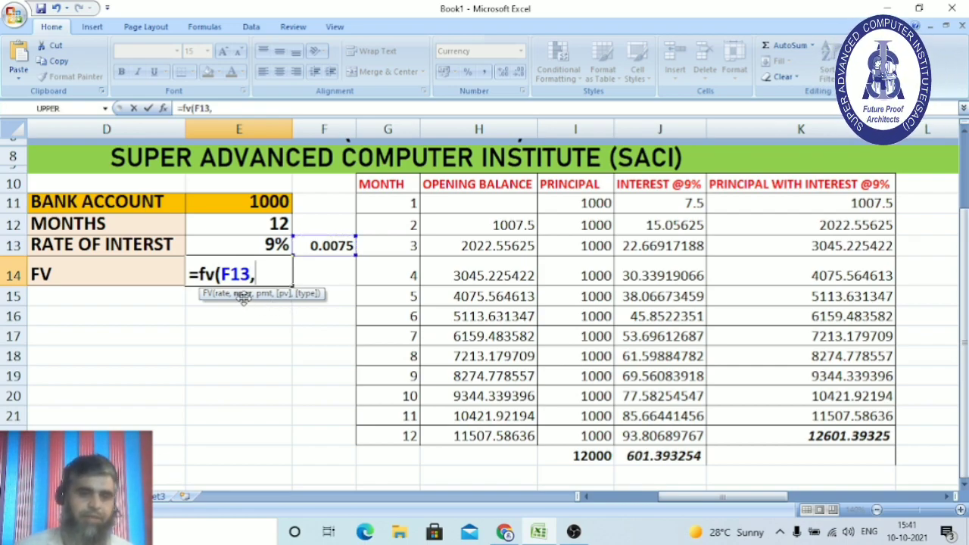
{"action": "left_click", "coordinate": [272, 231]}
{"action": "type", "text": ","}
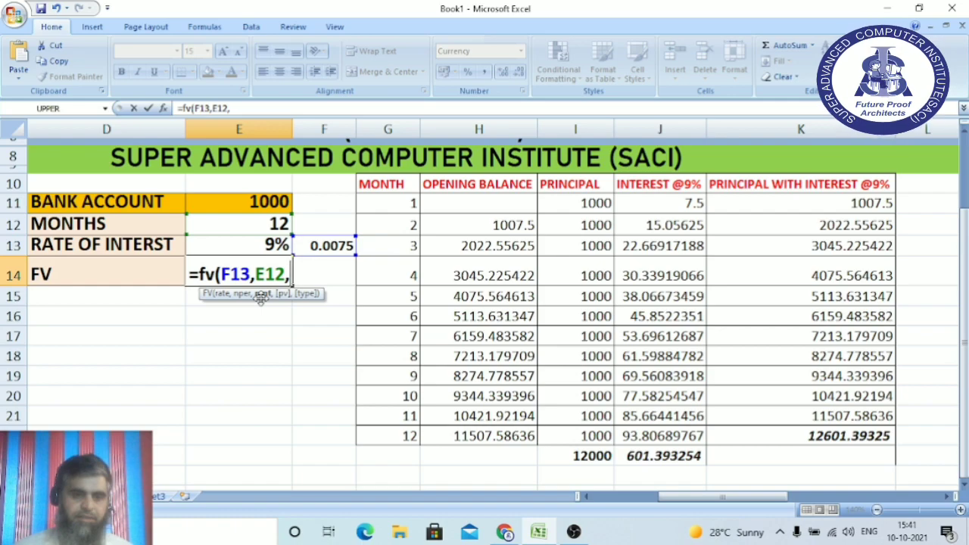
{"action": "left_click", "coordinate": [277, 205]}
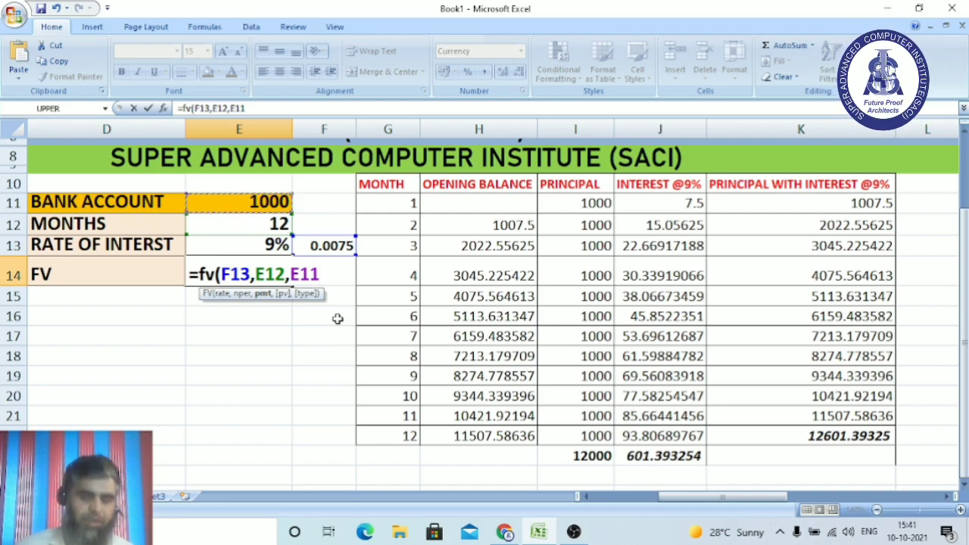
{"action": "type", "text": ",,"}
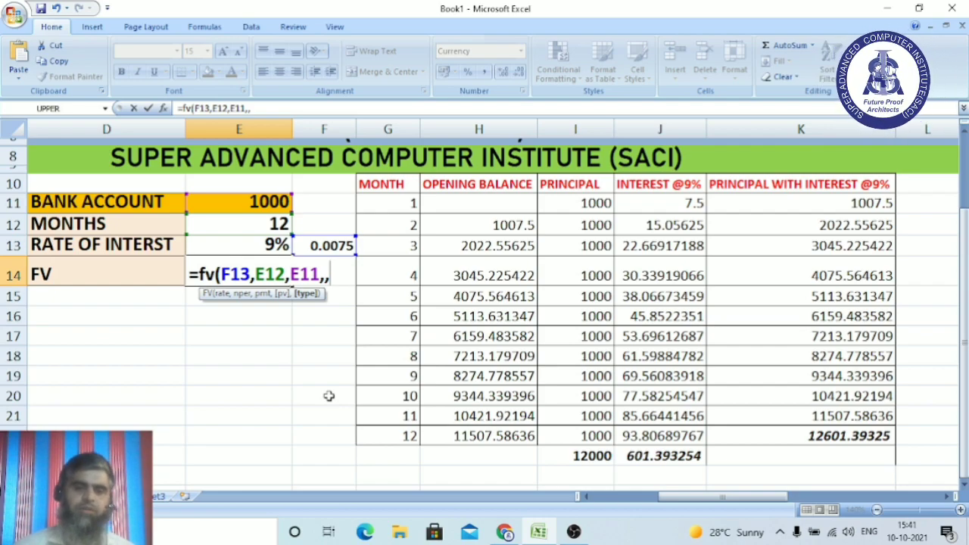
{"action": "type", "text": ")"}
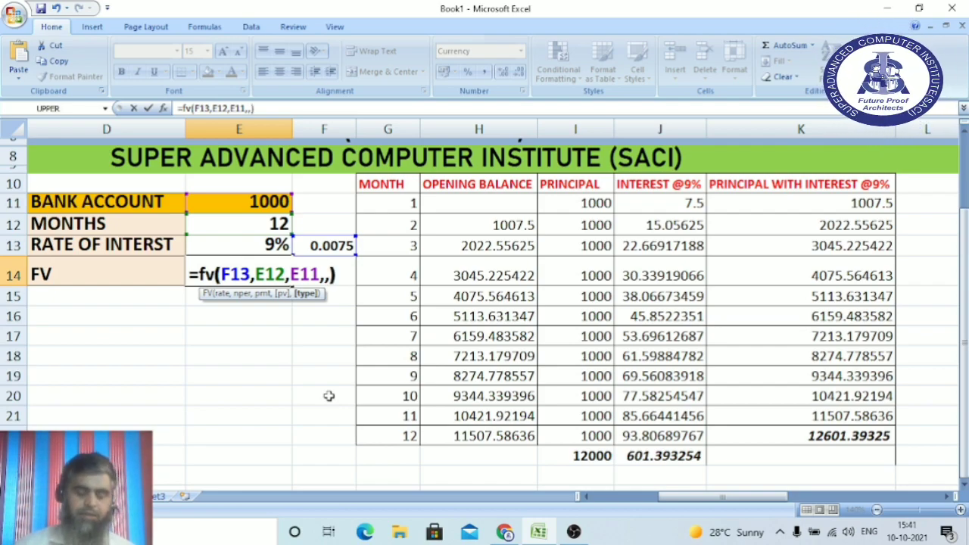
{"action": "key", "text": "Return"}
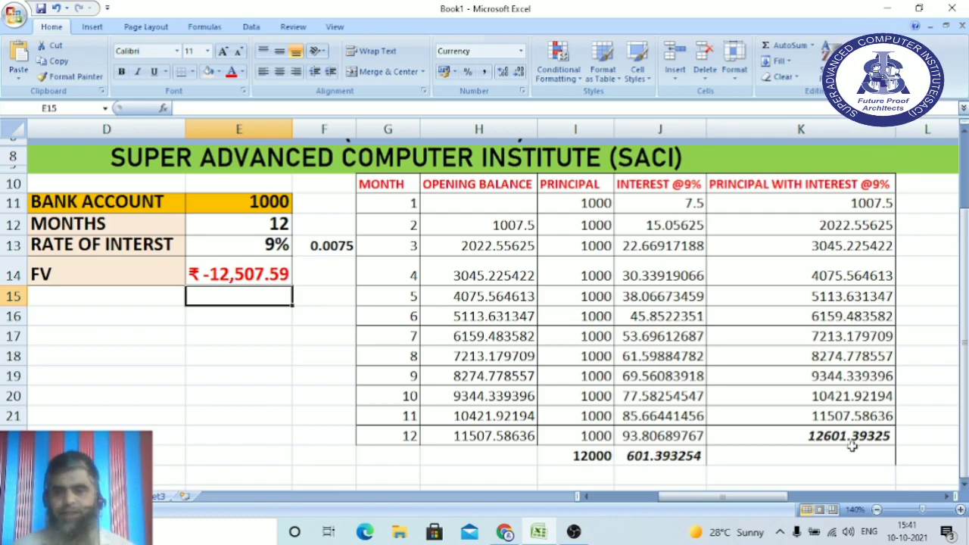
Add 0 as the type argument to E14's FV formula.
{"action": "double_click", "coordinate": [271, 274]}
{"action": "left_click", "coordinate": [330, 274]}
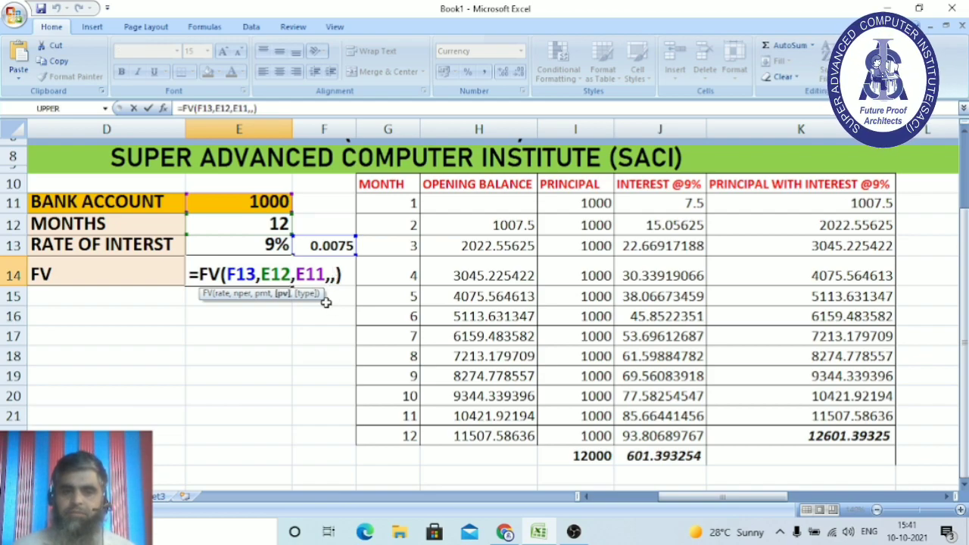
{"action": "key", "text": "Right"}
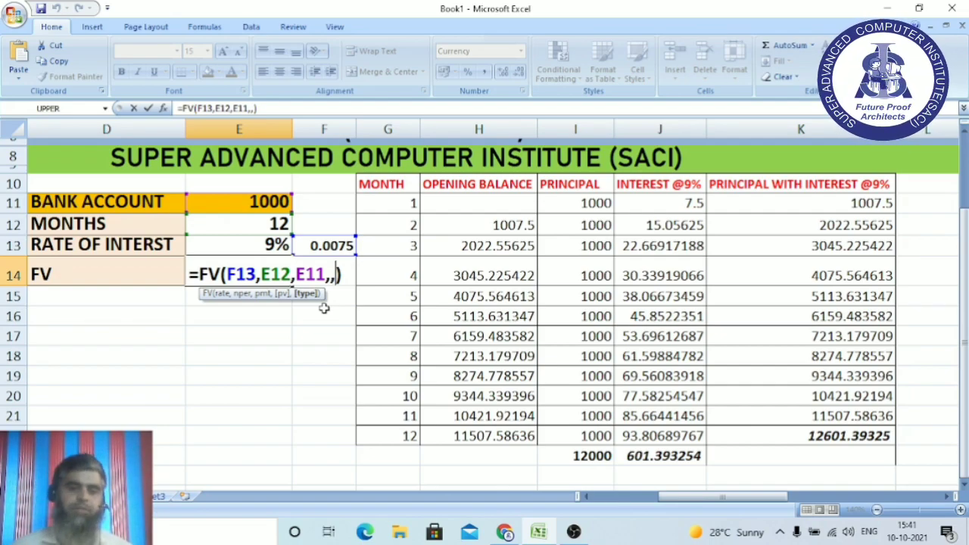
{"action": "type", "text": "0"}
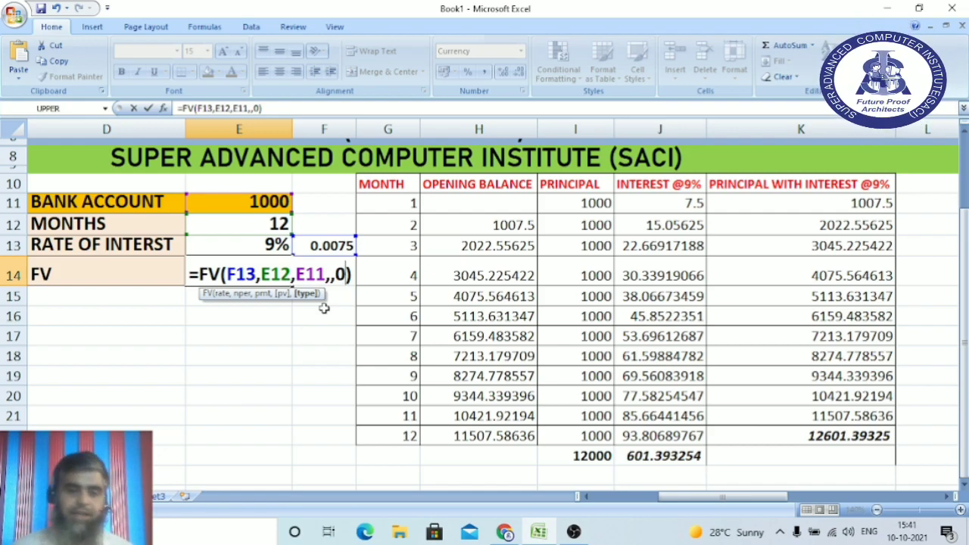
{"action": "key", "text": "Return"}
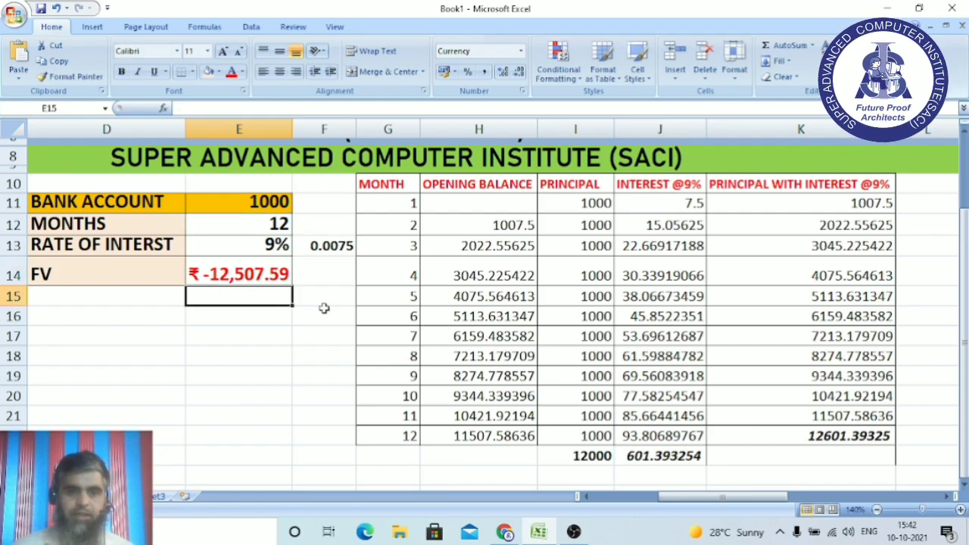
Change the FV type argument to 1 so E14 shows ₹ -12,601.39.
{"action": "left_click", "coordinate": [265, 274]}
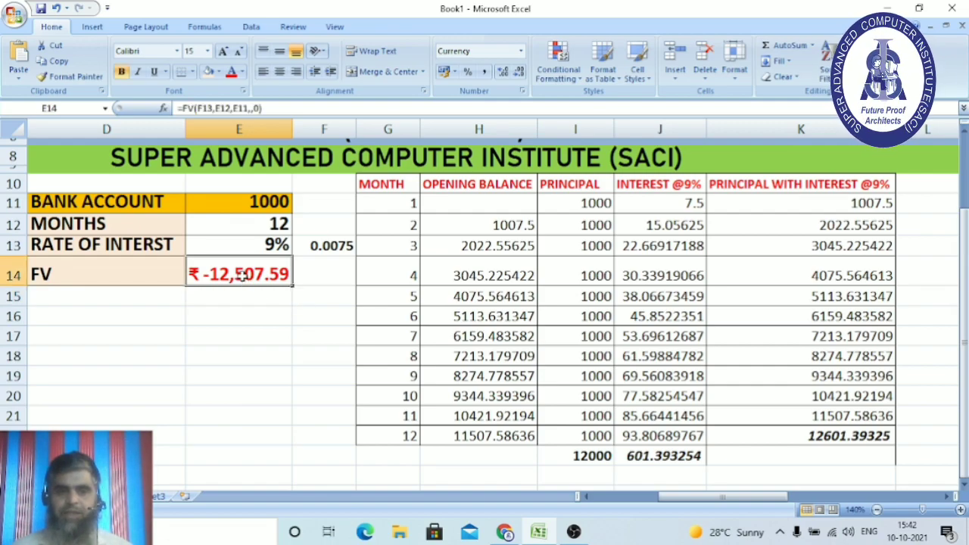
{"action": "double_click", "coordinate": [347, 274]}
{"action": "key", "text": "BackSpace"}
{"action": "type", "text": "1"}
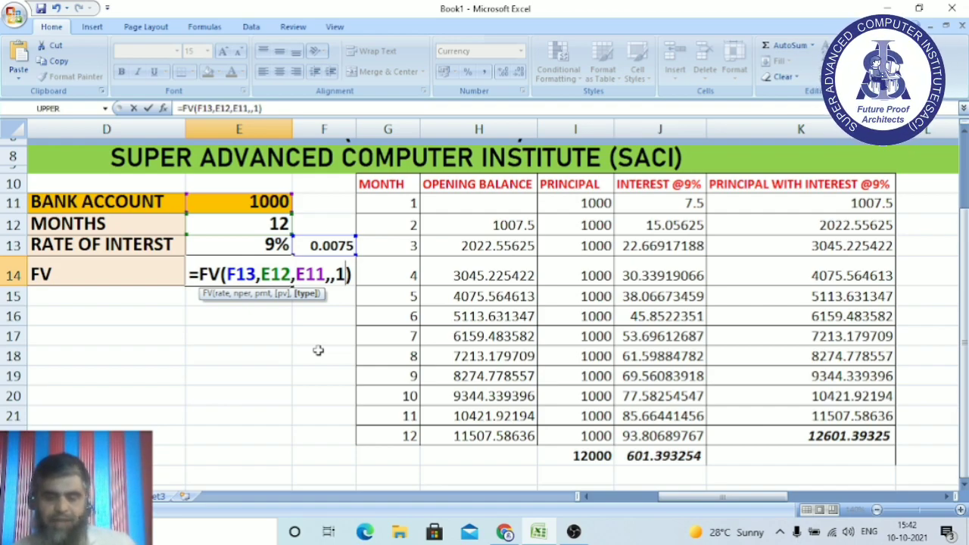
{"action": "key", "text": "Return"}
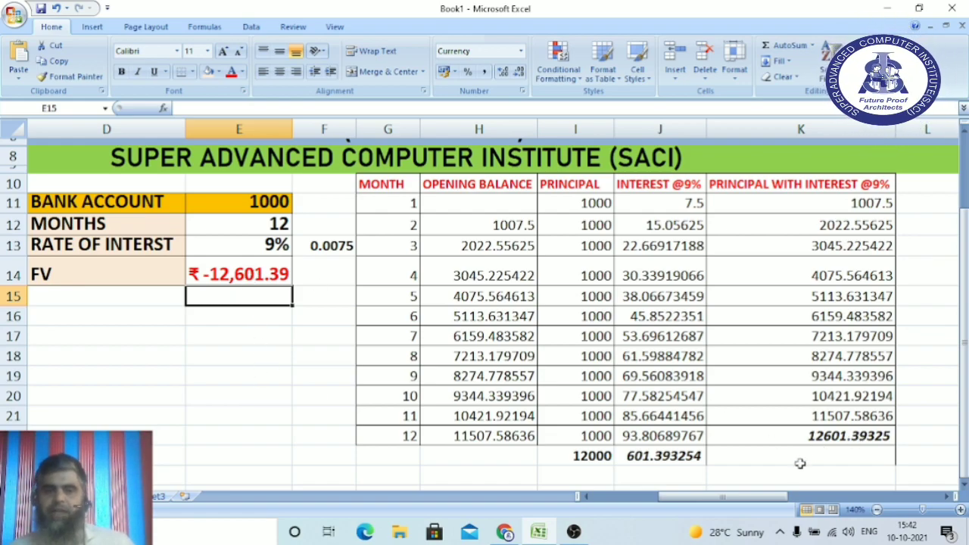
Put a minus sign before FV in E14's formula, giving a positive ₹ 12,601.39.
{"action": "double_click", "coordinate": [227, 274]}
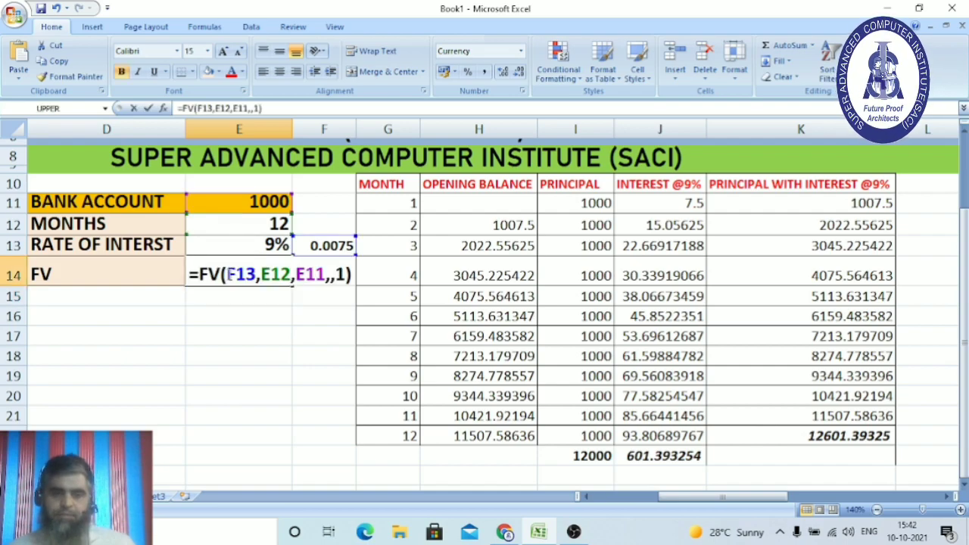
{"action": "left_click", "coordinate": [200, 274]}
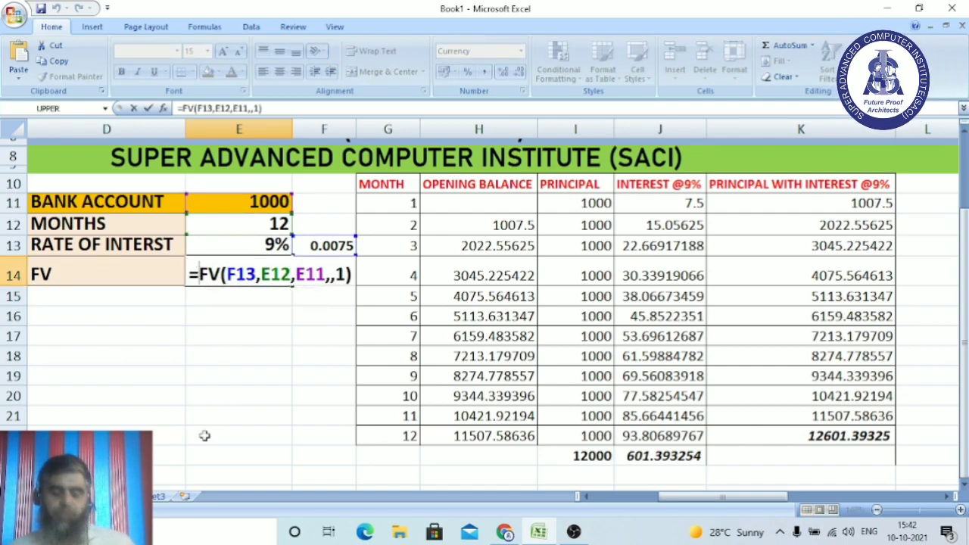
{"action": "type", "text": "-"}
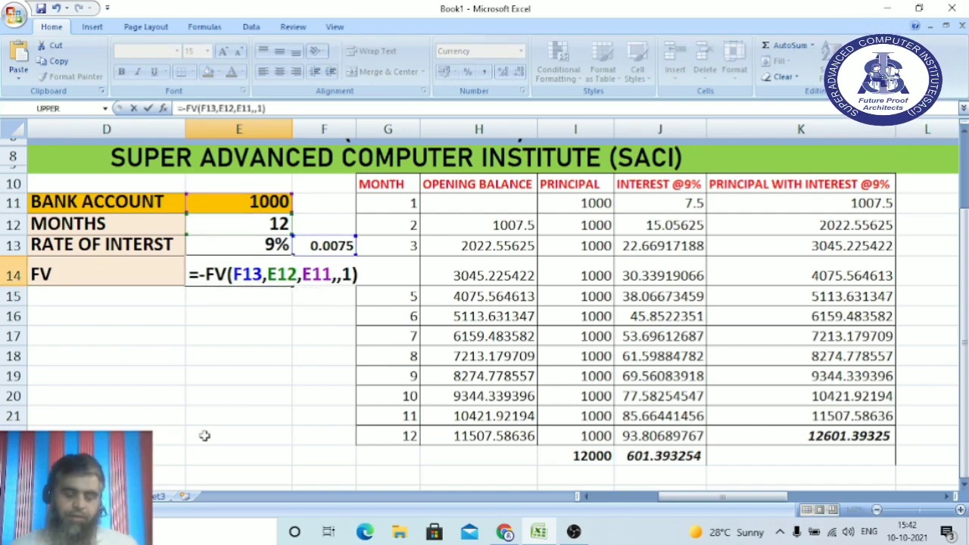
{"action": "key", "text": "Return"}
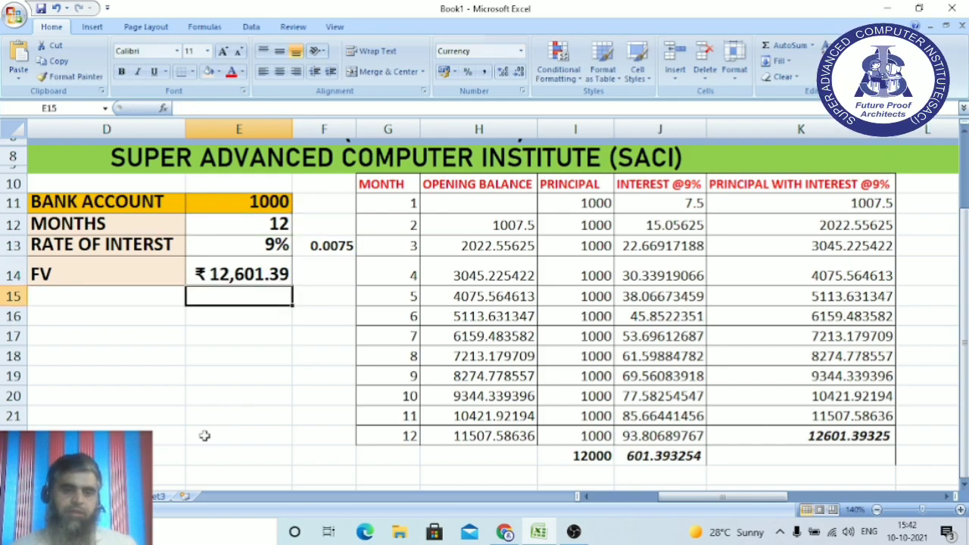